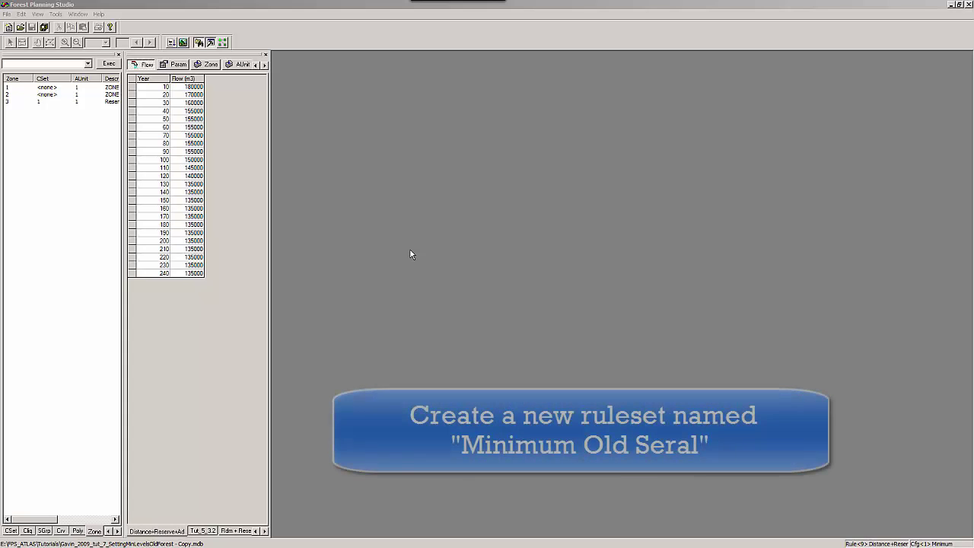
# Step: Create a new ruleset with the description "Minimum Old Seral" and fill in its abbreviation
pyautogui.rightClick(192, 346)
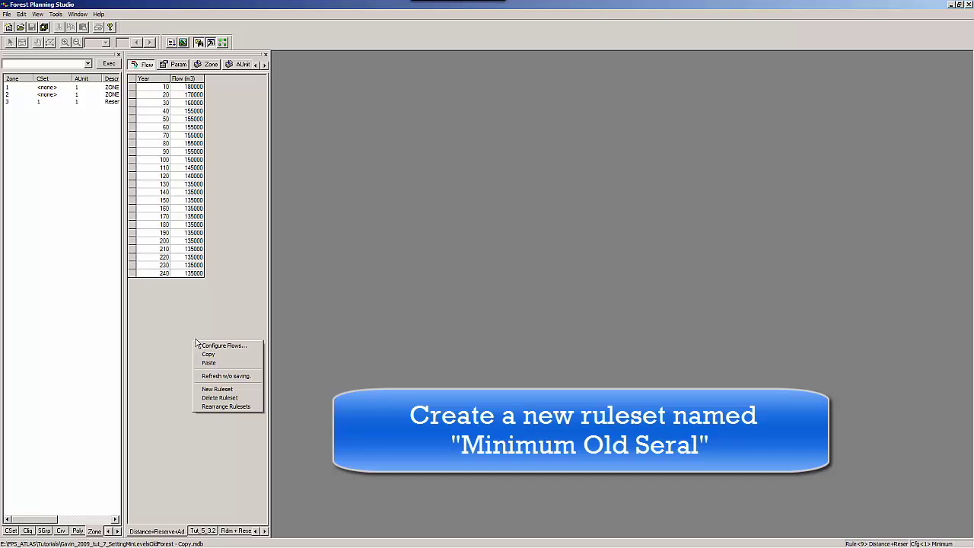
pyautogui.click(217, 388)
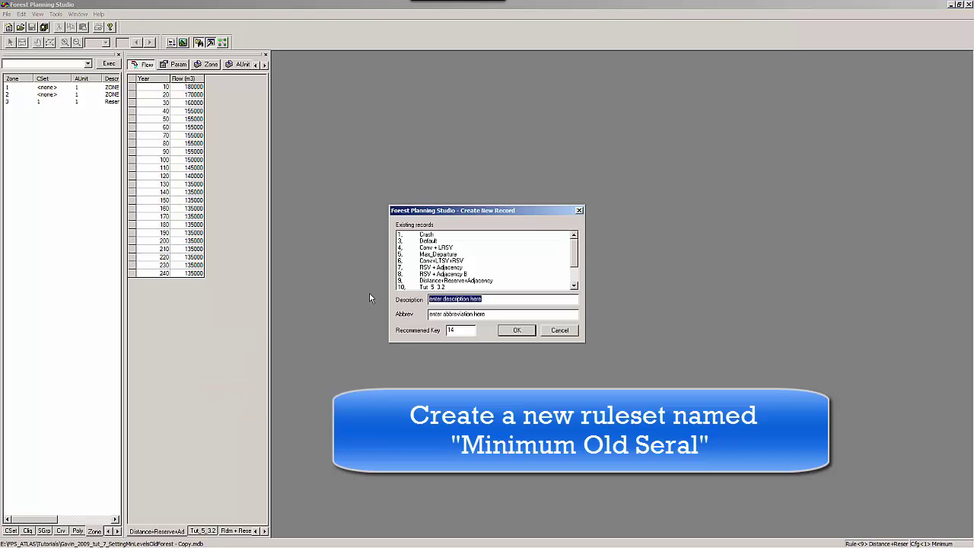
pyautogui.write('Minimum Old Seral')
pyautogui.press('Tab')
pyautogui.write('Minimu')
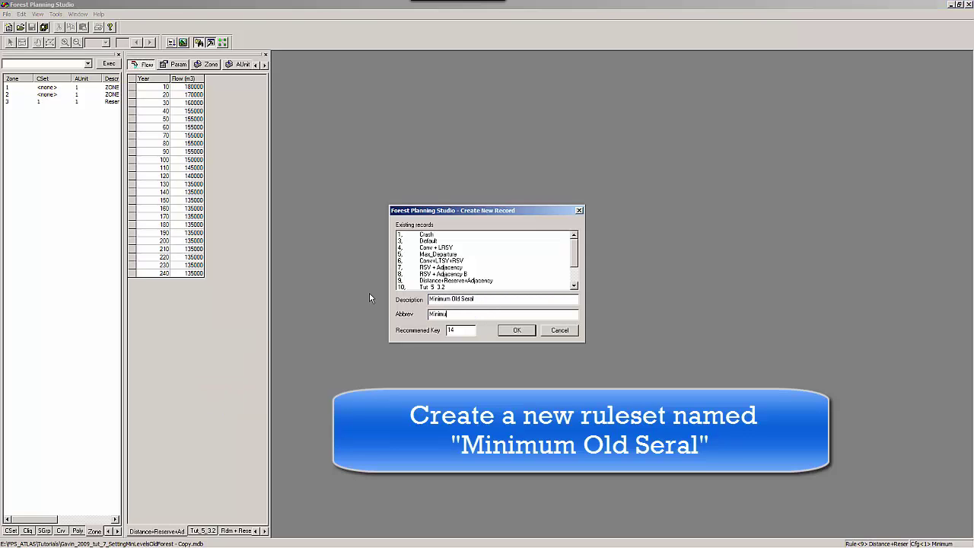
pyautogui.click(517, 330)
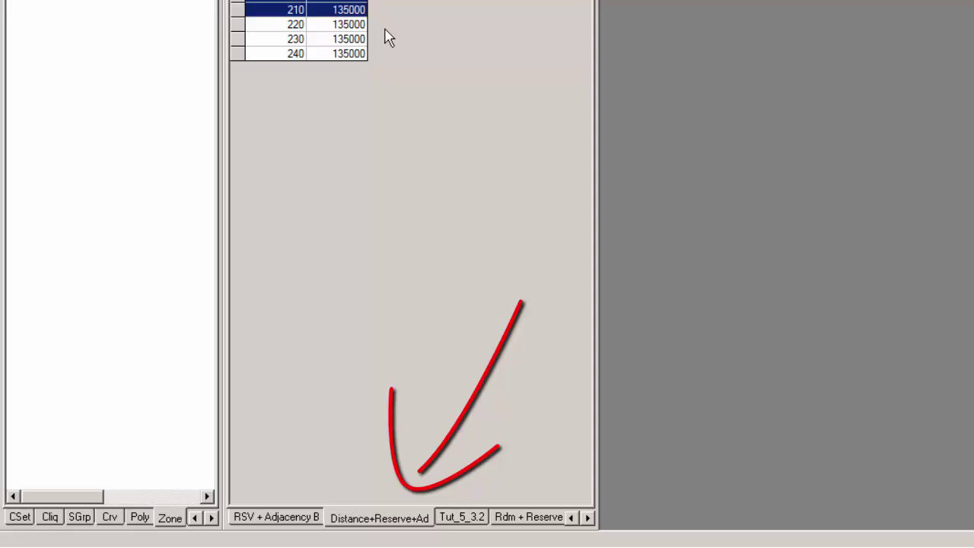
# Step: Copy the whole flow table from the Distance+Reserve+Adjacency ruleset into the Minimum Old Seral ruleset
pyautogui.rightClick(190, 228)
pyautogui.click(224, 240)
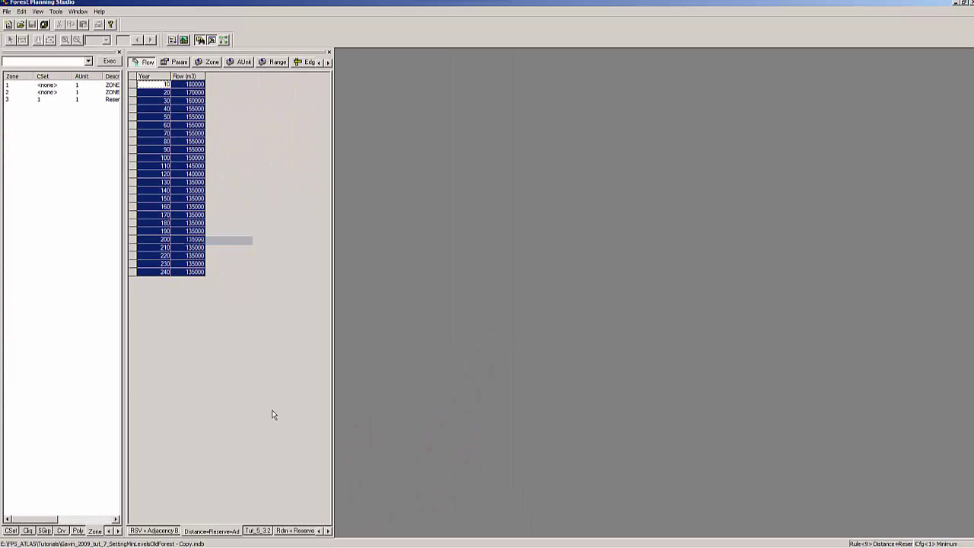
pyautogui.click(328, 530)
pyautogui.click(328, 531)
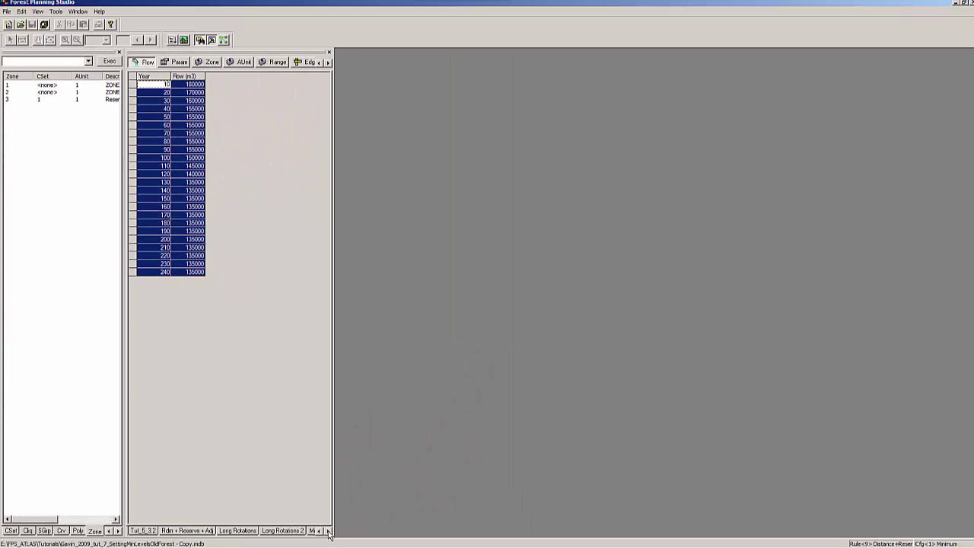
pyautogui.click(328, 531)
pyautogui.click(328, 531)
pyautogui.click(243, 531)
pyautogui.rightClick(149, 86)
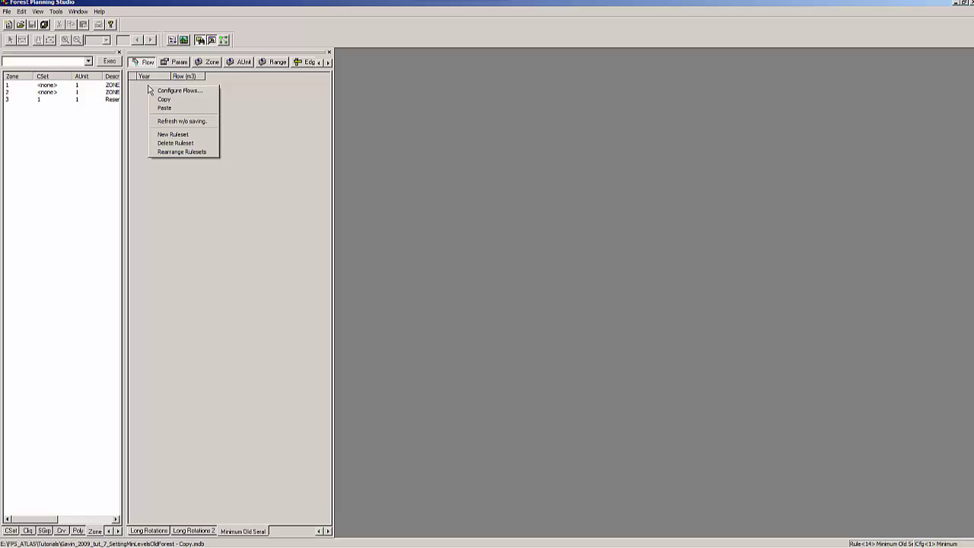
pyautogui.click(165, 107)
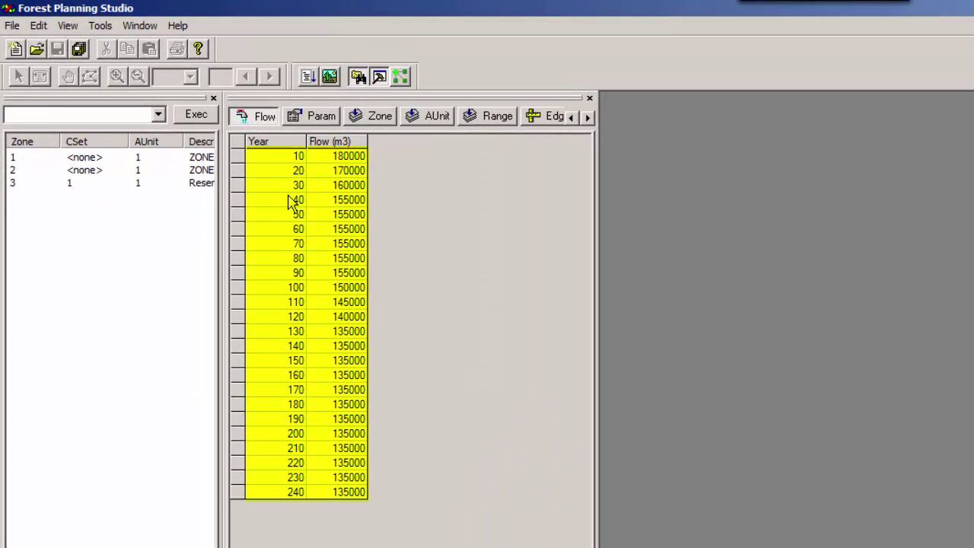
pyautogui.rightClick(410, 248)
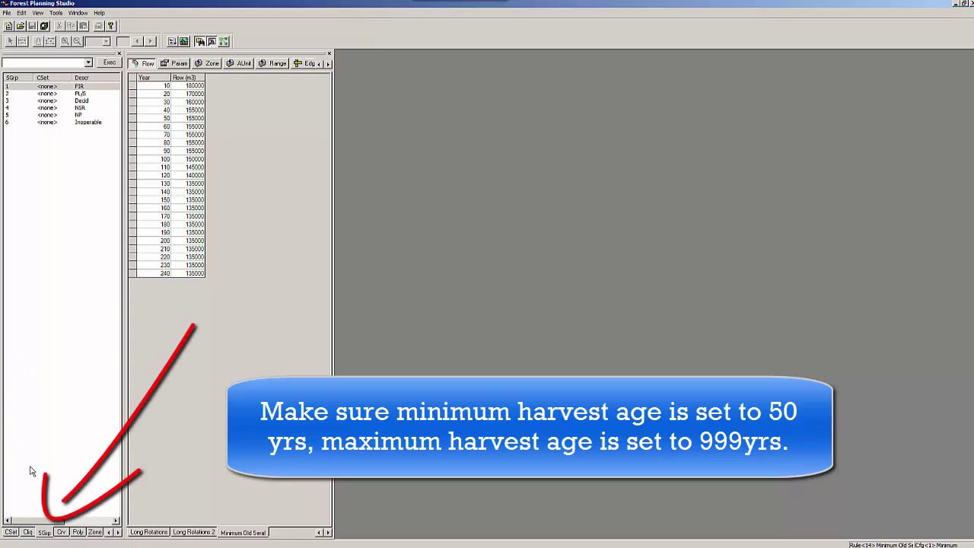
# Step: Set the minimum clearcut age of the FIR stand group to 50 and save the stand group
pyautogui.doubleClick(46, 86)
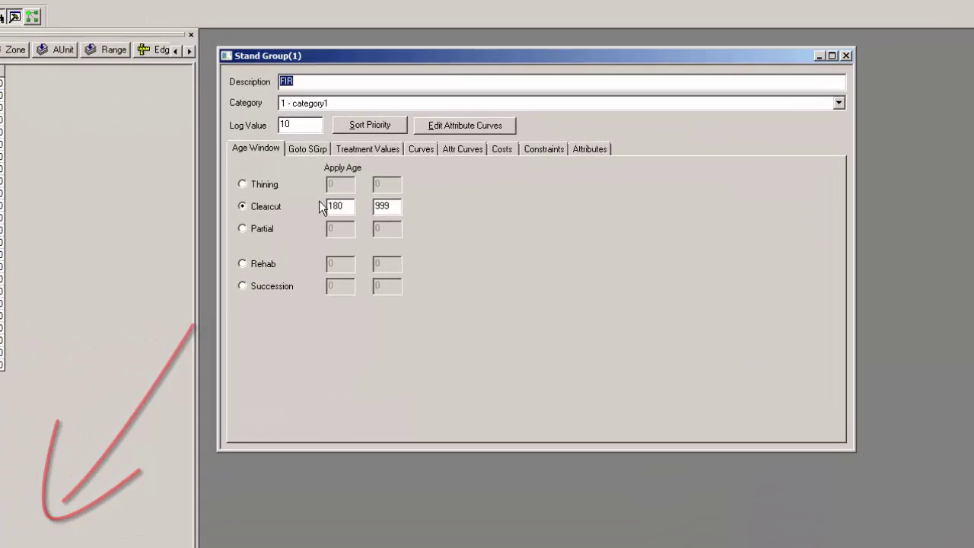
pyautogui.doubleClick(298, 231)
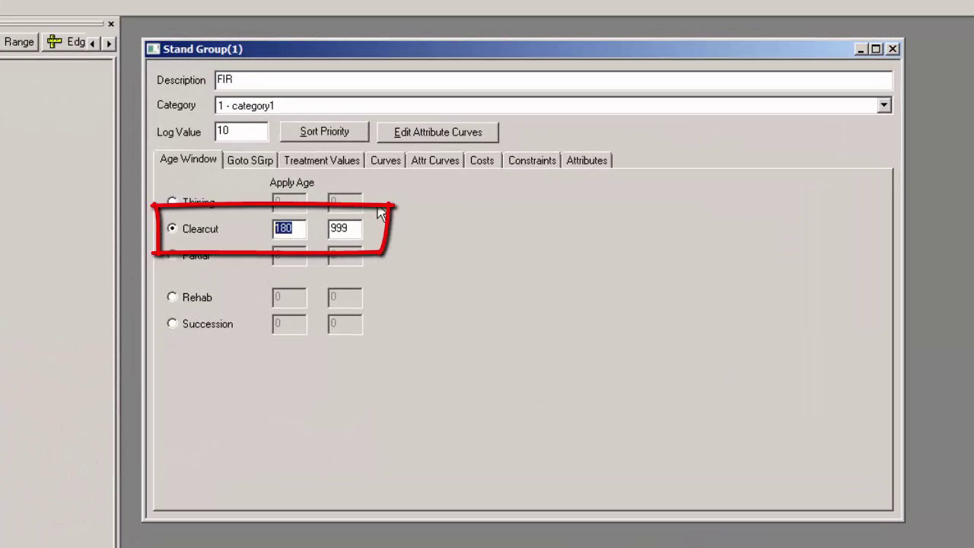
pyautogui.write('50')
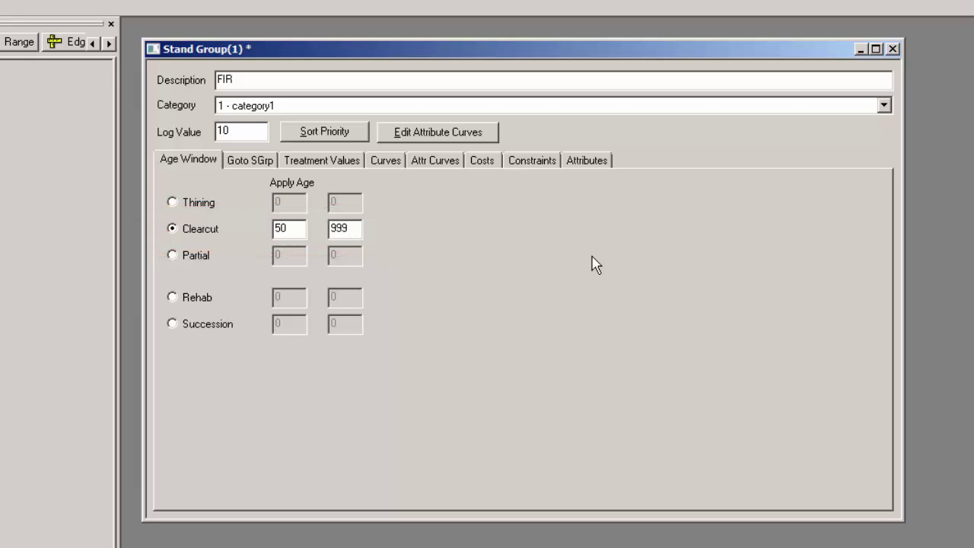
pyautogui.click(893, 49)
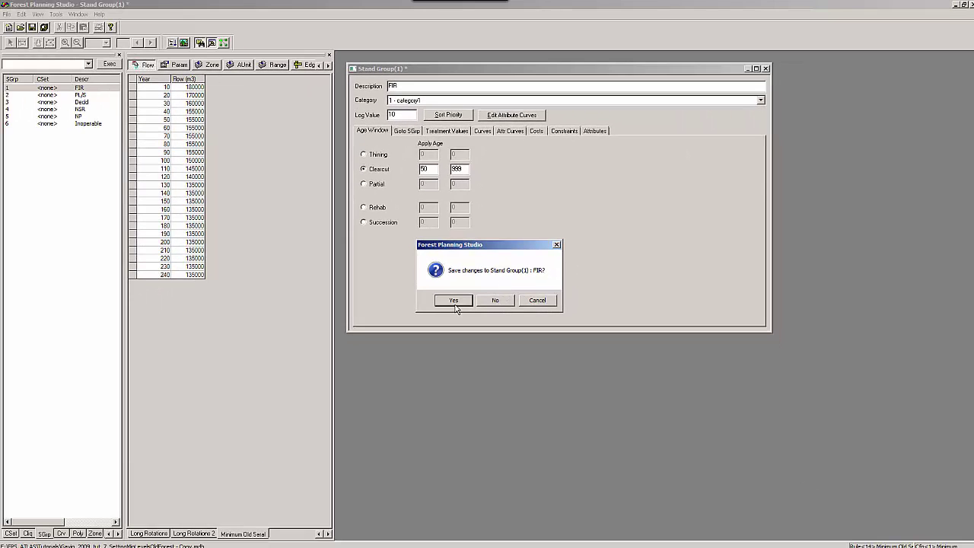
pyautogui.click(454, 301)
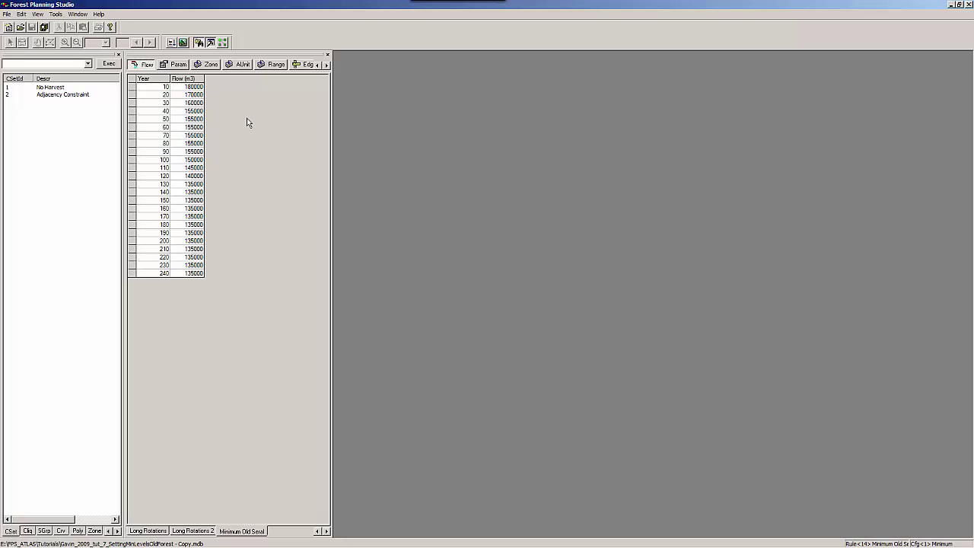
# Step: Add the "1 - No Harvest" constraint set to the Reserve Zone and save the zone
pyautogui.click(178, 64)
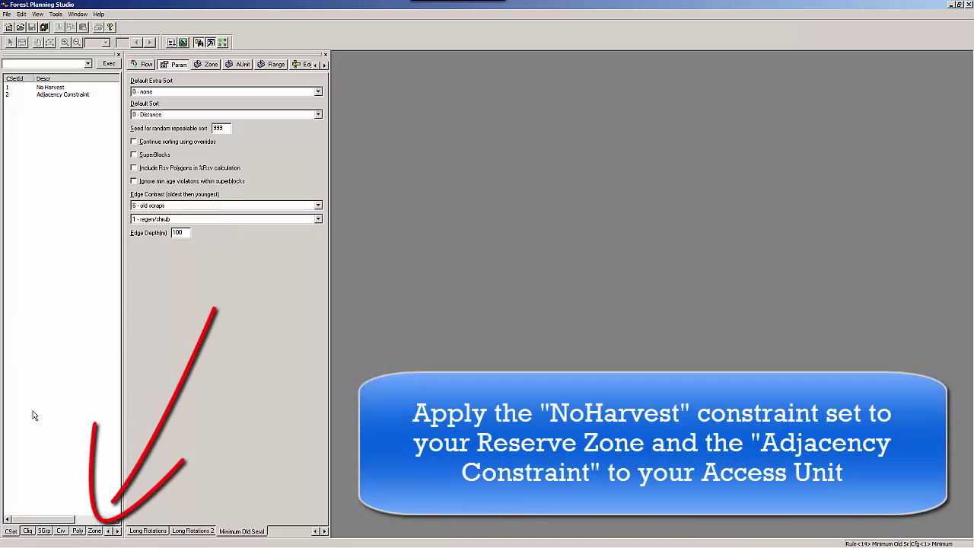
pyautogui.click(94, 530)
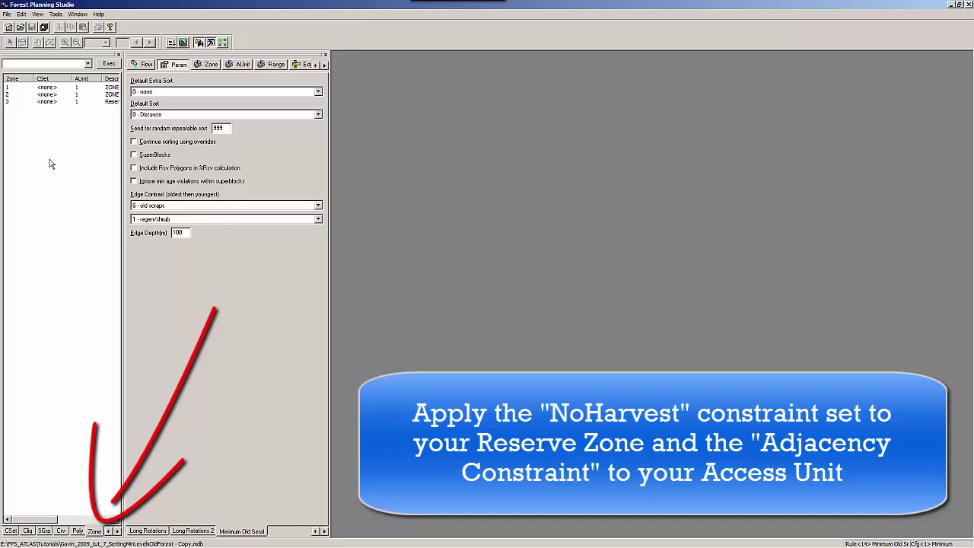
pyautogui.doubleClick(54, 103)
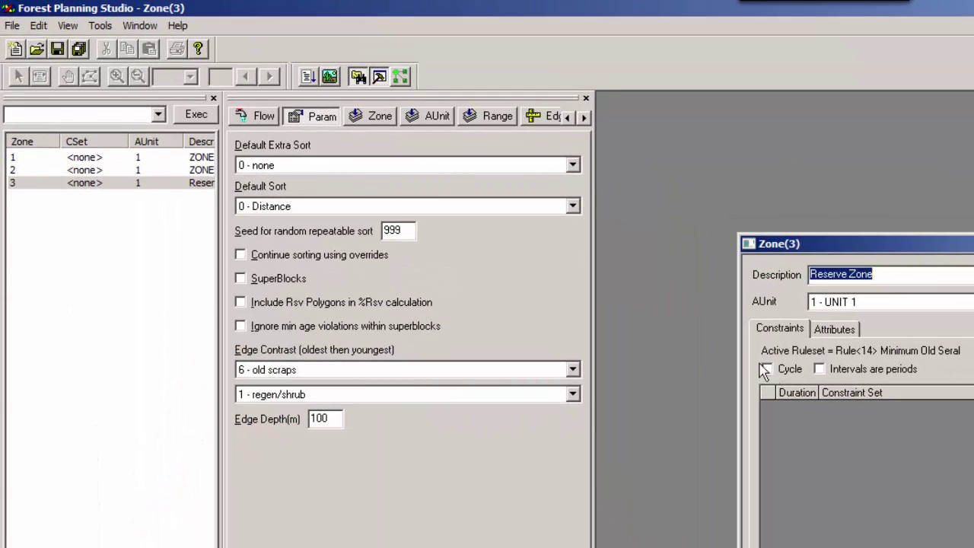
pyautogui.click(843, 392)
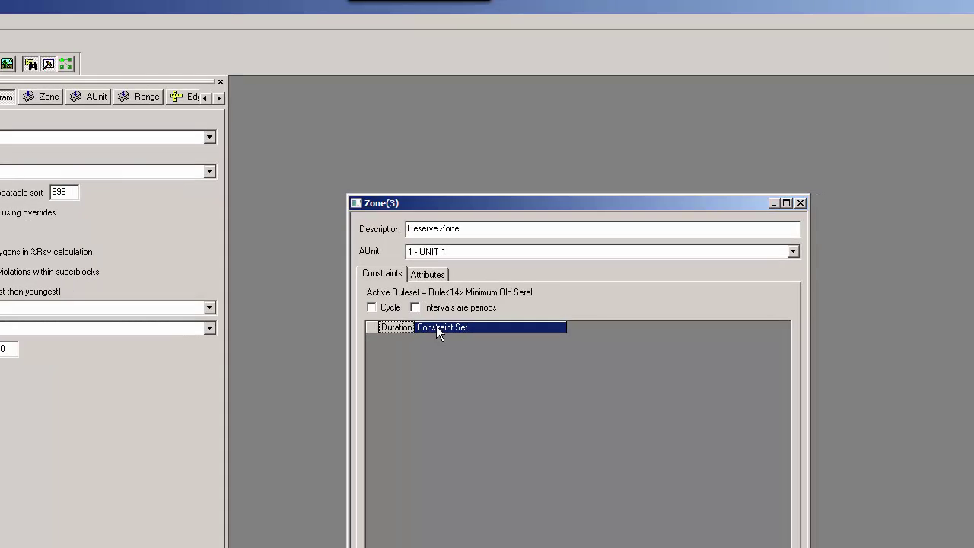
pyautogui.press('Insert')
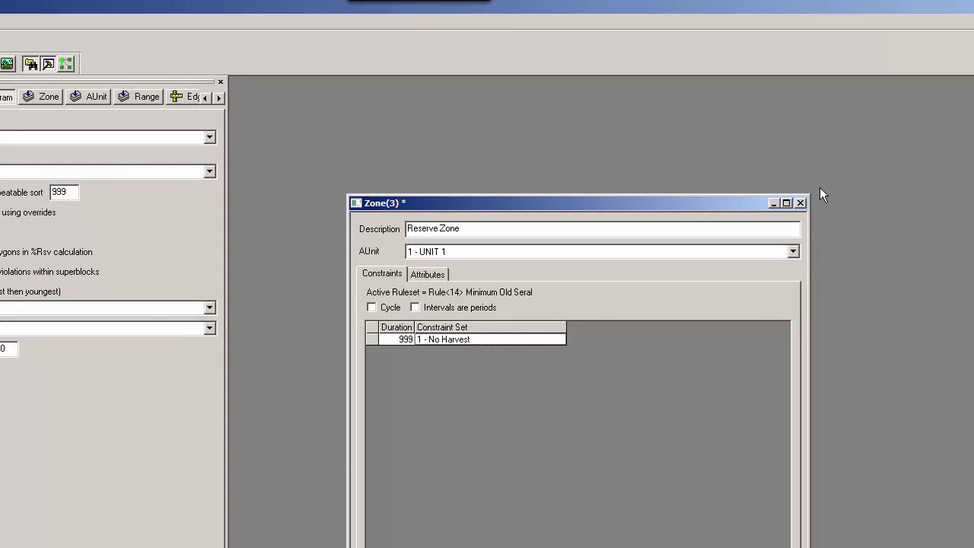
pyautogui.click(800, 203)
pyautogui.click(413, 448)
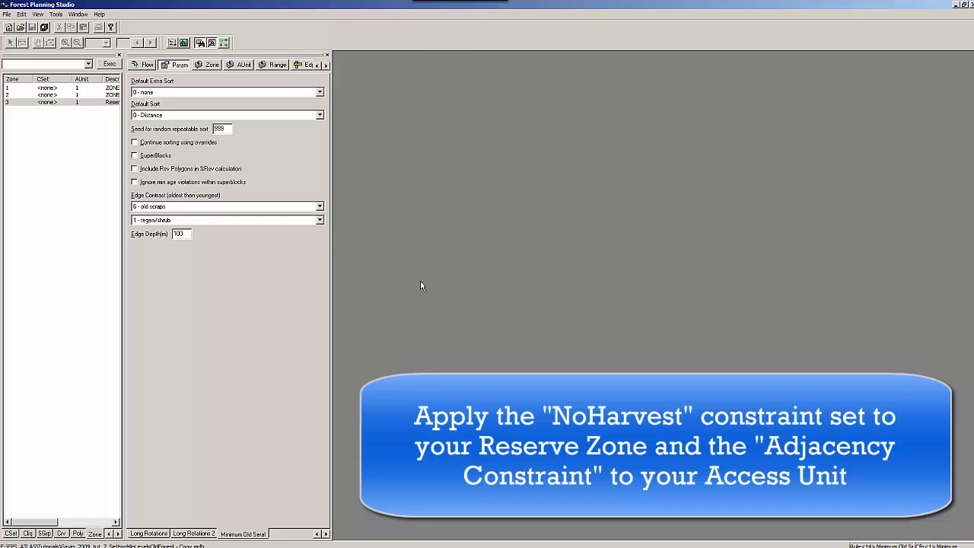
# Step: Add a constraint entry to access unit UNIT 1, set it to "2 - Adjacency Constraint", and save the unit
pyautogui.click(119, 533)
pyautogui.click(94, 533)
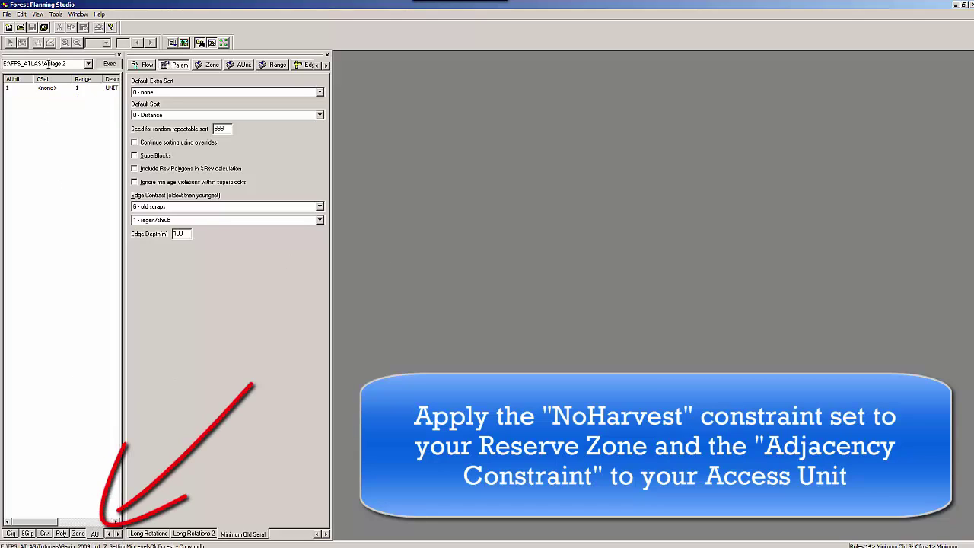
pyautogui.doubleClick(46, 90)
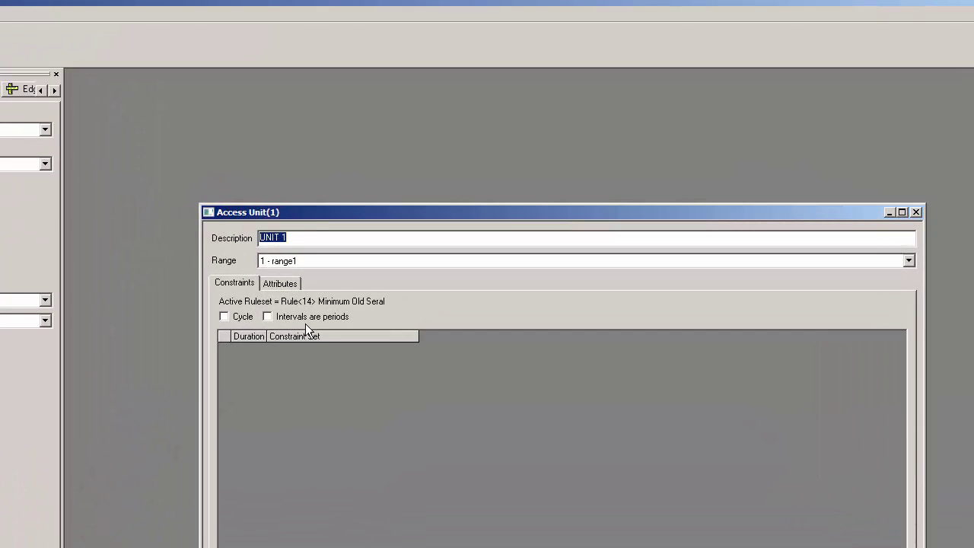
pyautogui.click(334, 339)
pyautogui.press('Insert')
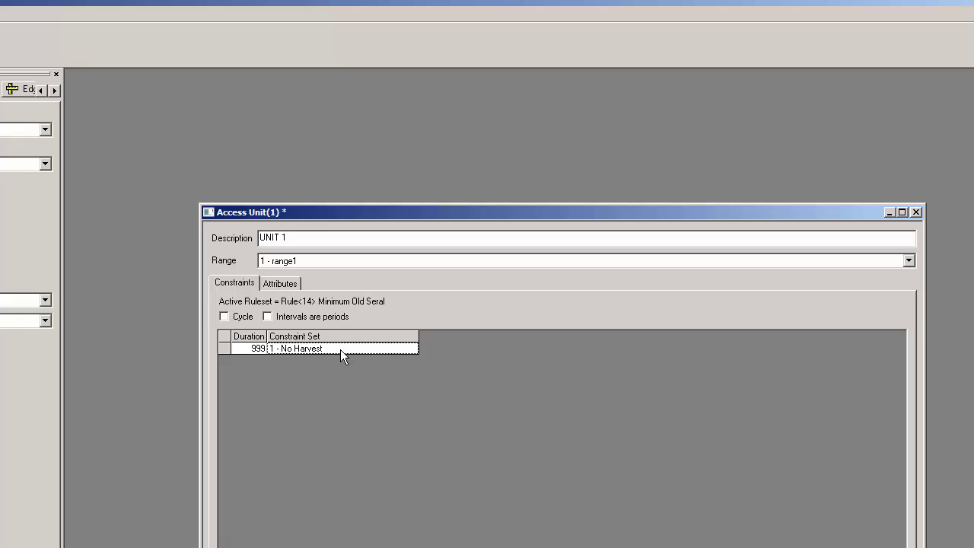
pyautogui.click(344, 350)
pyautogui.click(335, 373)
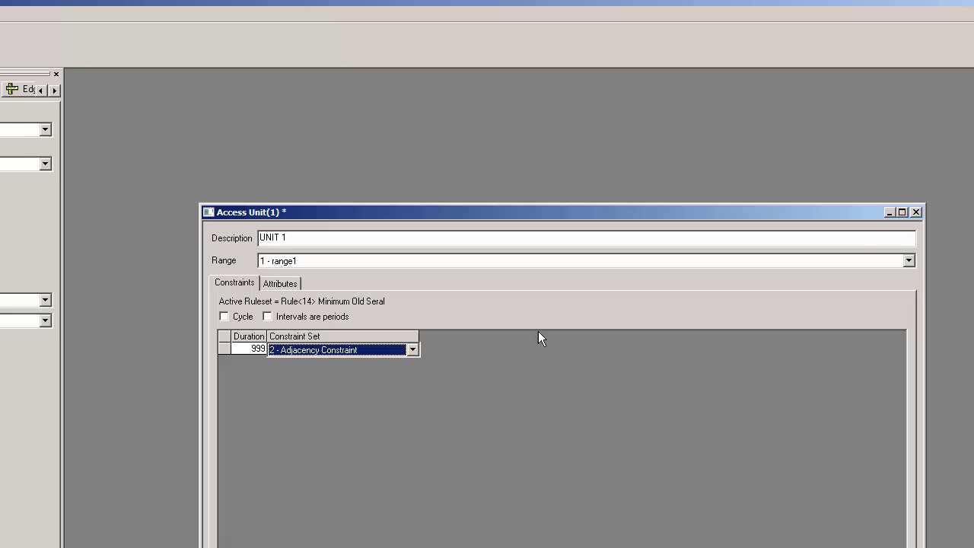
pyautogui.click(916, 212)
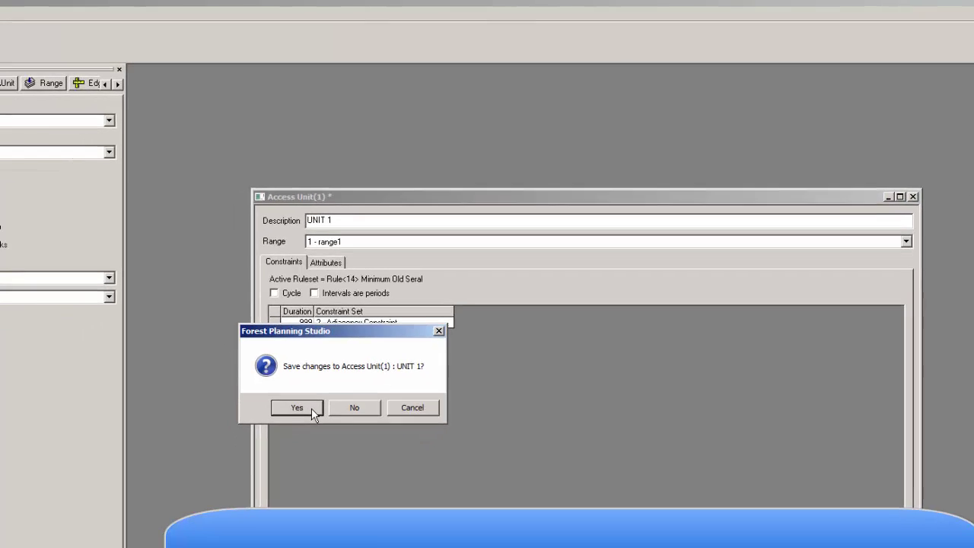
pyautogui.click(249, 439)
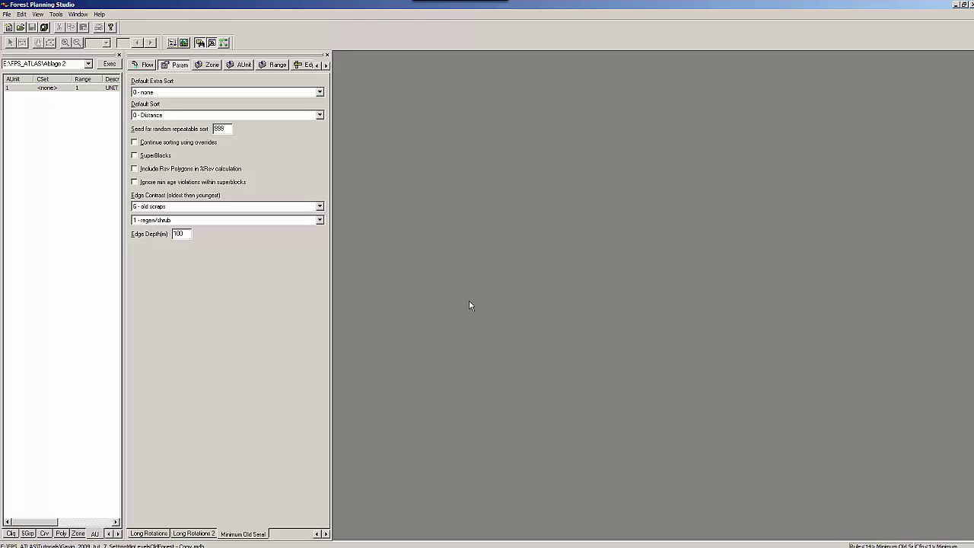
# Step: Create a new Constraint Set object with the description "Minimum Old Seral"
pyautogui.click(7, 14)
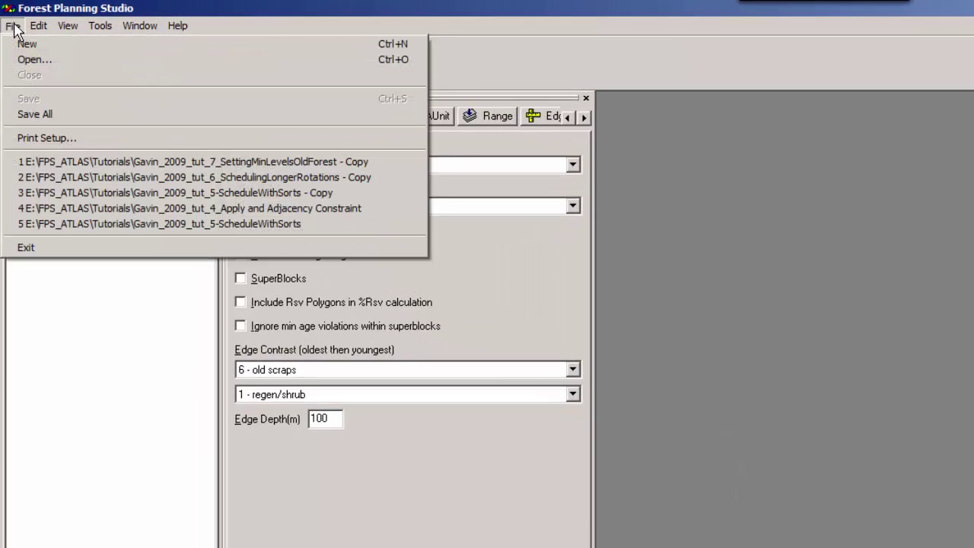
pyautogui.click(26, 43)
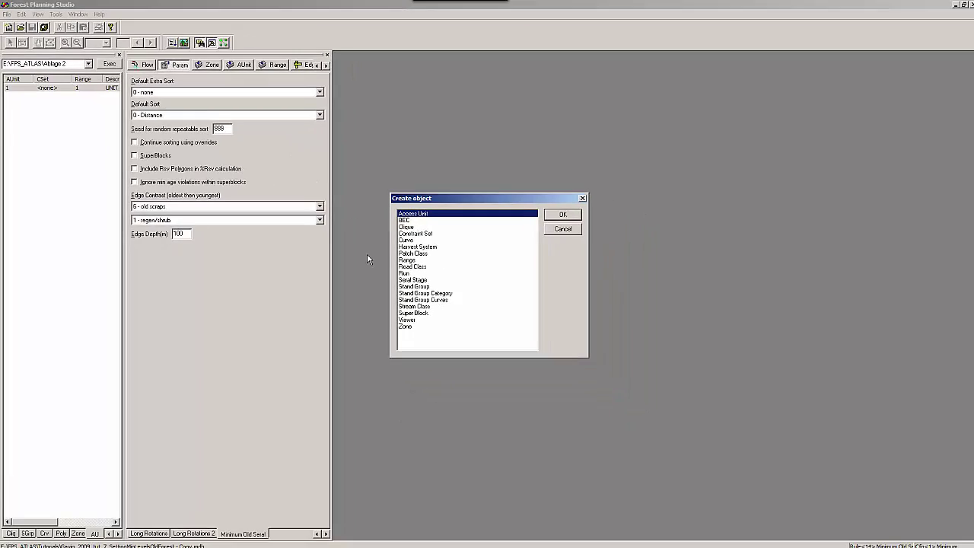
pyautogui.click(436, 234)
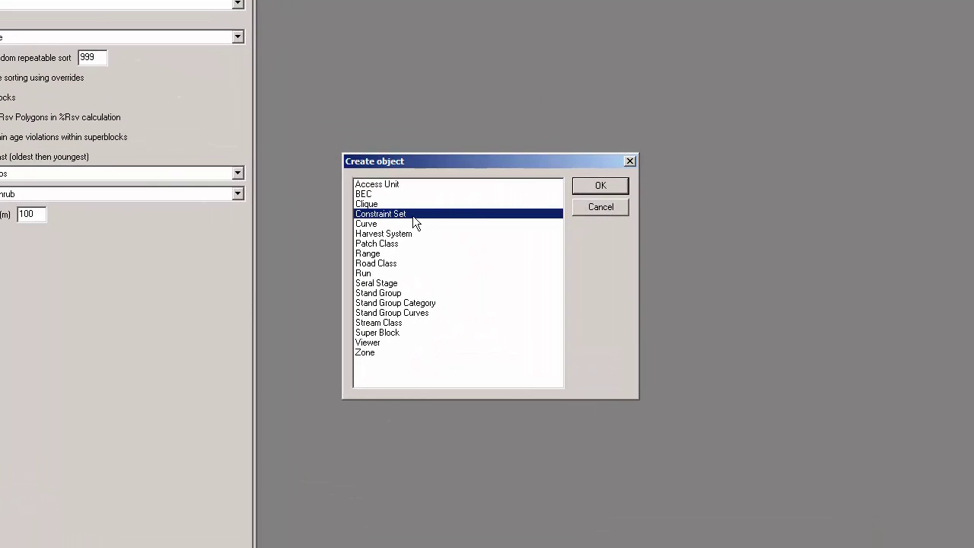
pyautogui.click(611, 193)
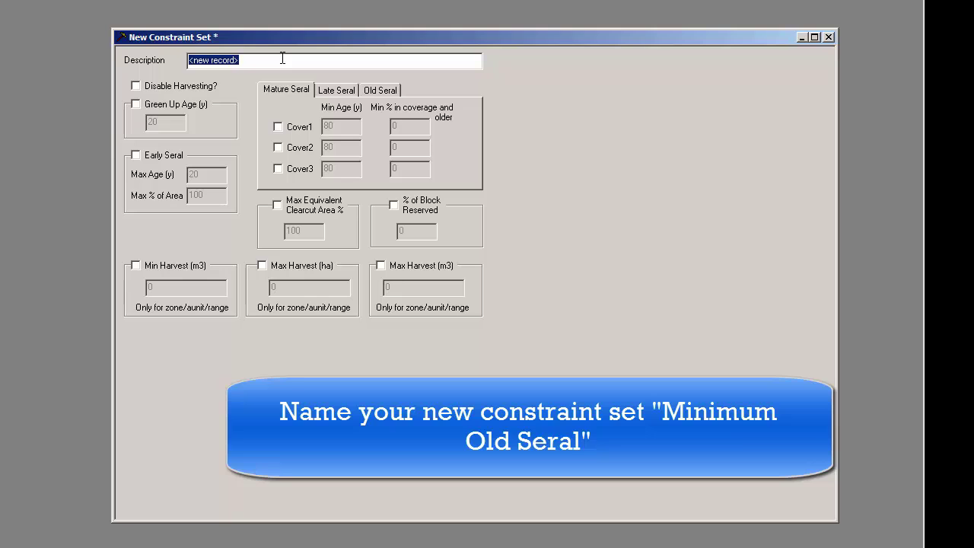
pyautogui.write('Minimum Old Seral')
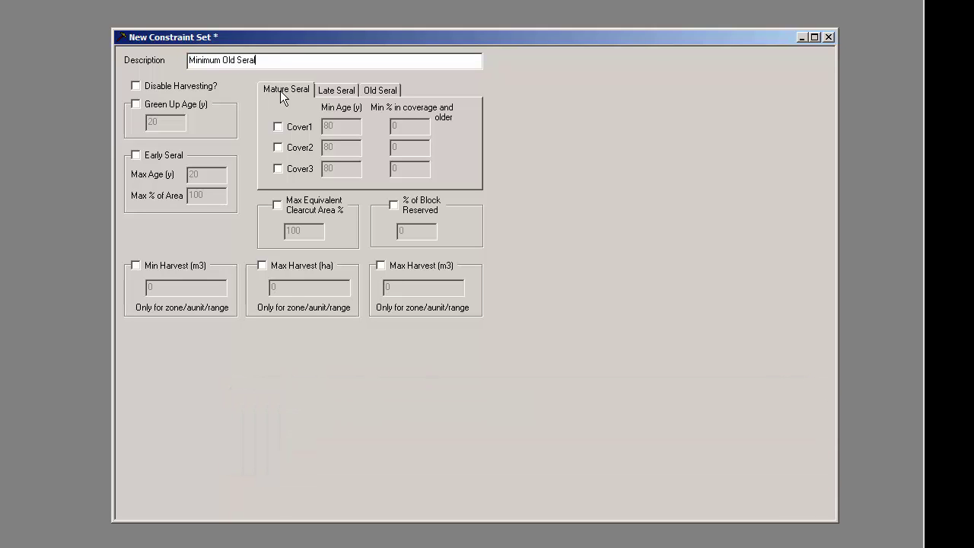
# Step: Enable the Old Seral Cover1 constraint with minimum age 180 and minimum coverage 20%, and save the constraint set as a new record
pyautogui.click(398, 95)
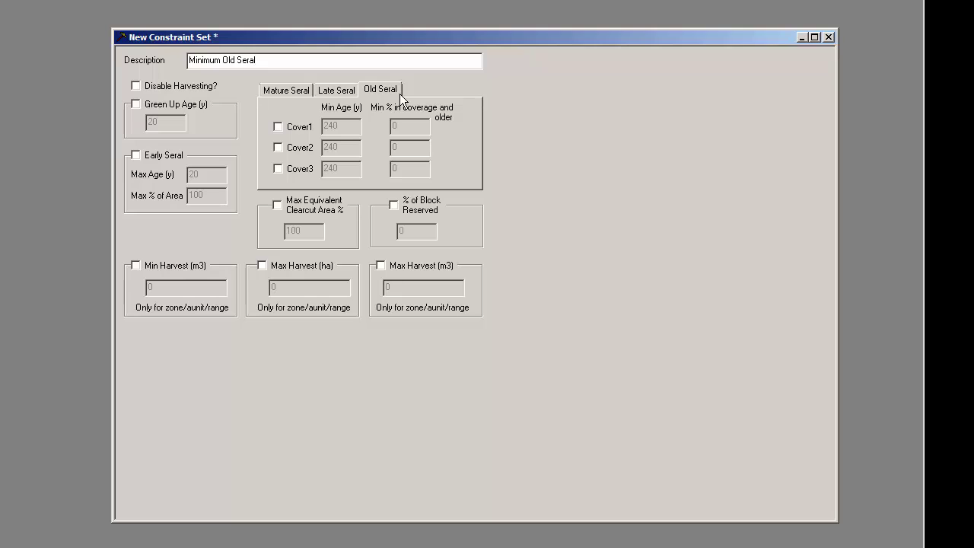
pyautogui.click(278, 128)
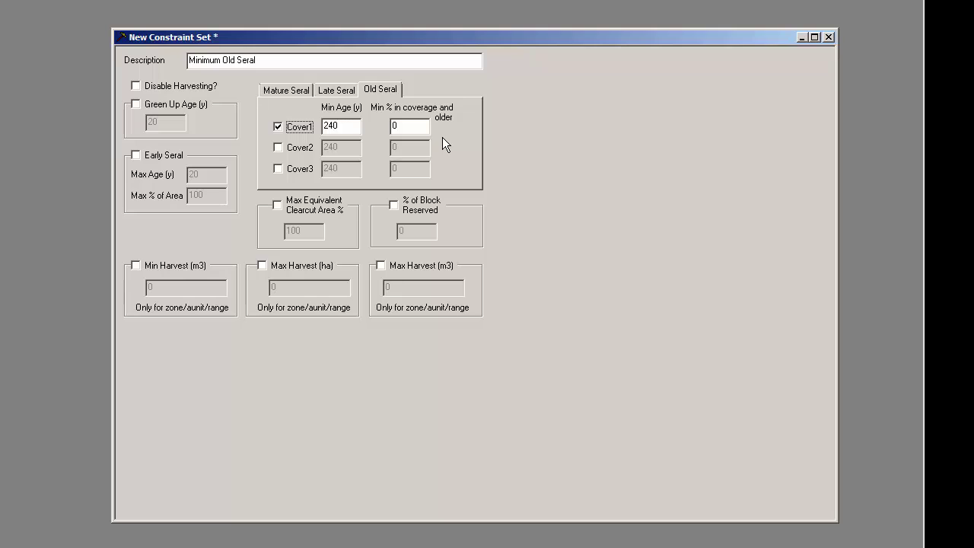
pyautogui.moveTo(349, 124); pyautogui.dragTo(318, 130)
pyautogui.write('180')
pyautogui.moveTo(404, 126); pyautogui.dragTo(381, 127)
pyautogui.click(832, 39)
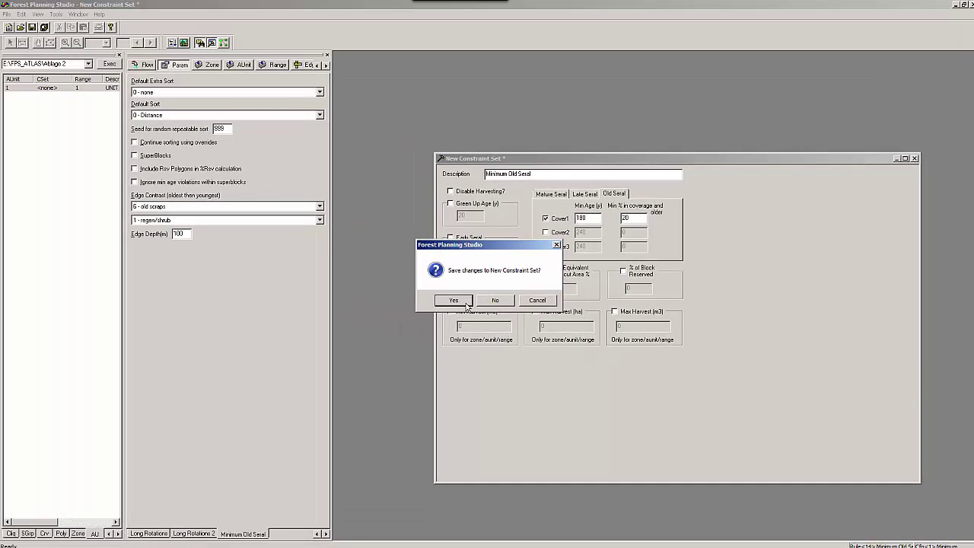
pyautogui.click(466, 302)
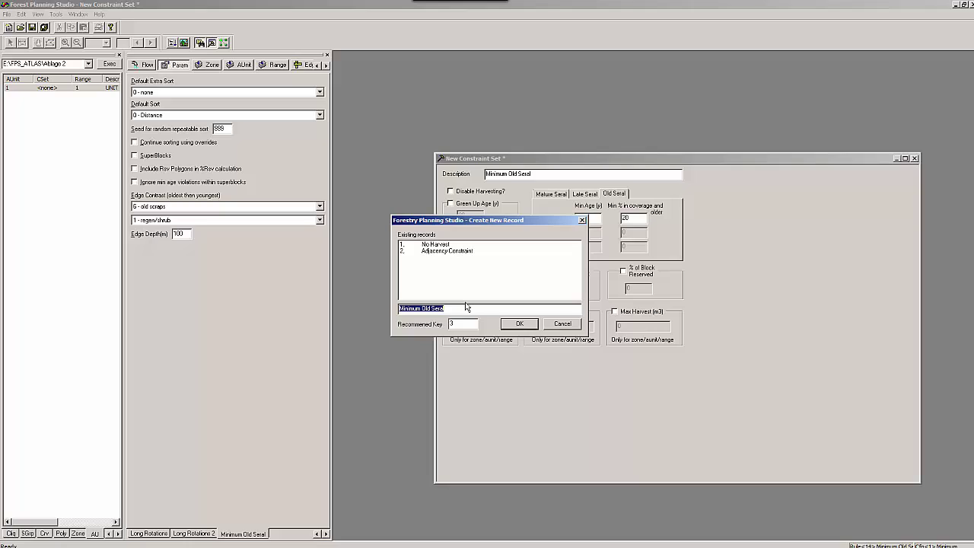
pyautogui.click(519, 324)
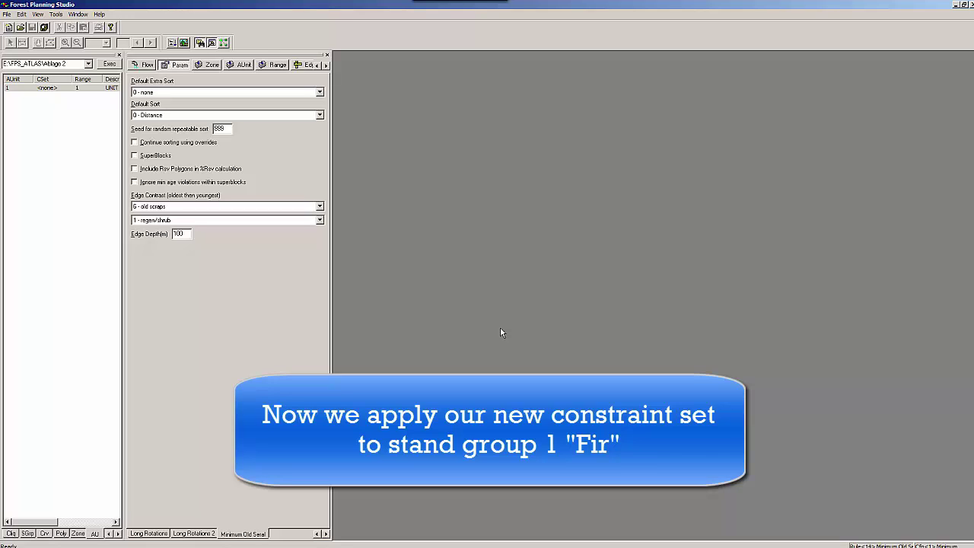
# Step: Add a constraint entry to the FIR stand group, set it to "3 - Minimum Old Seral", and save the stand group
pyautogui.click(29, 532)
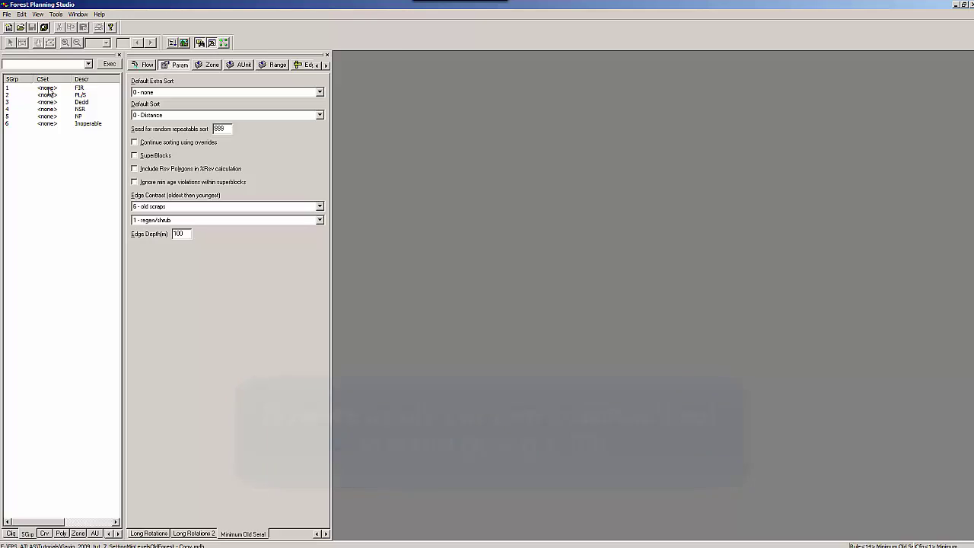
pyautogui.doubleClick(47, 87)
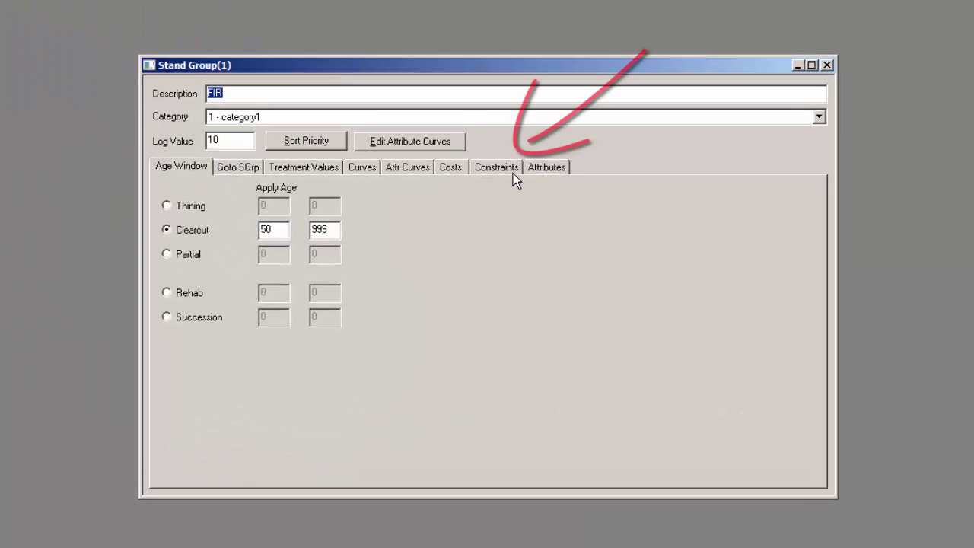
pyautogui.click(512, 170)
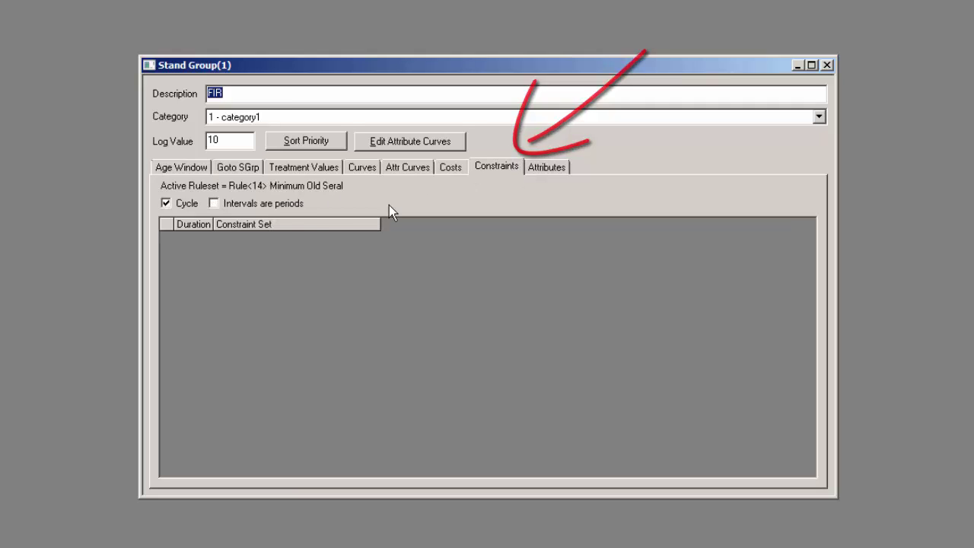
pyautogui.click(340, 226)
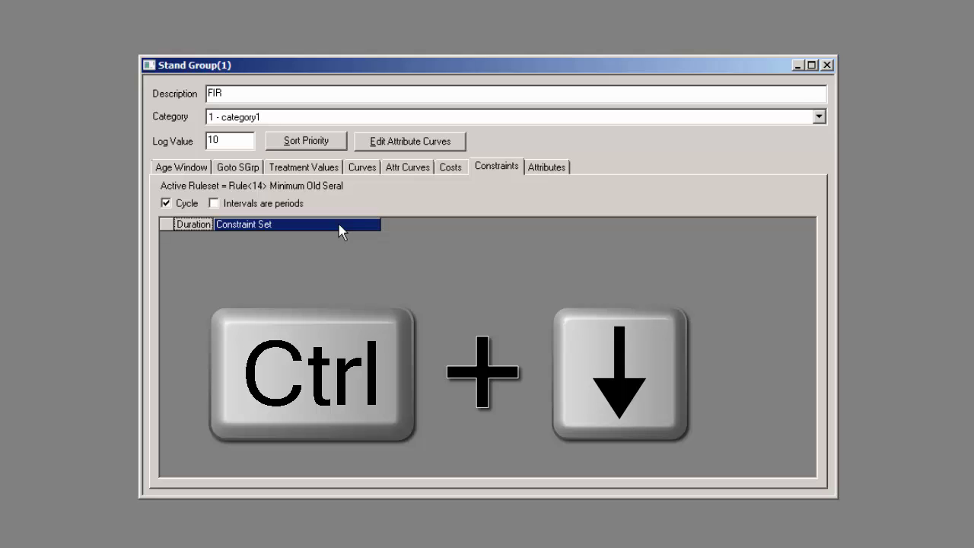
pyautogui.hotkey('ctrl', 'Down')
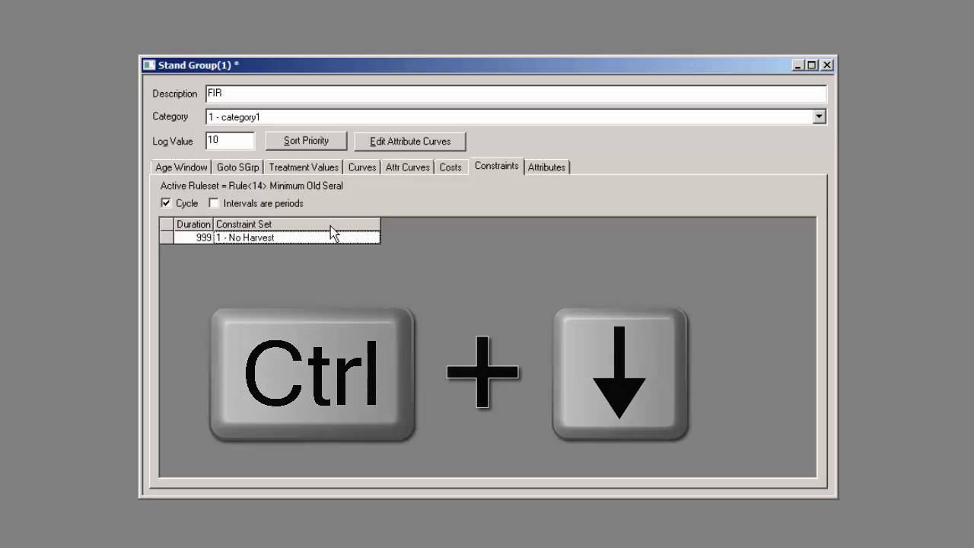
pyautogui.click(327, 239)
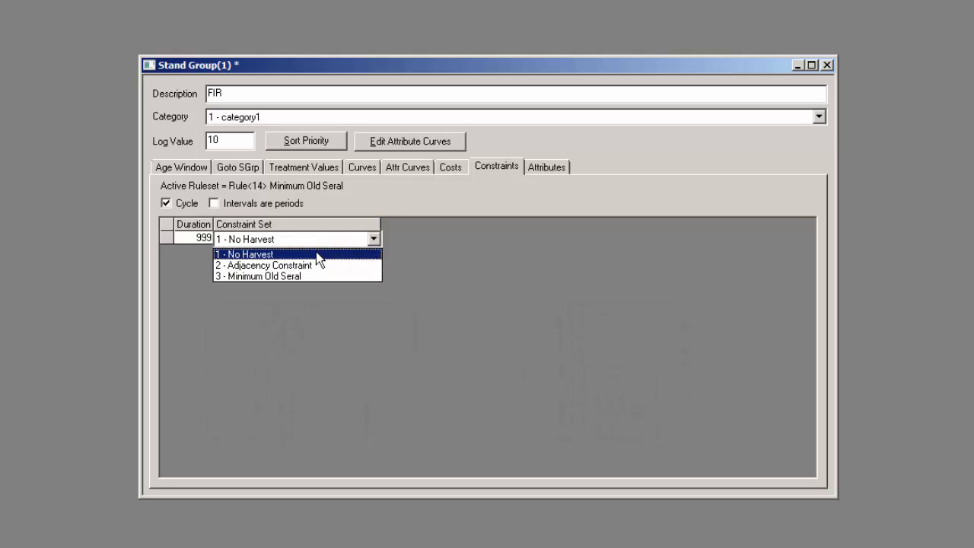
pyautogui.click(306, 276)
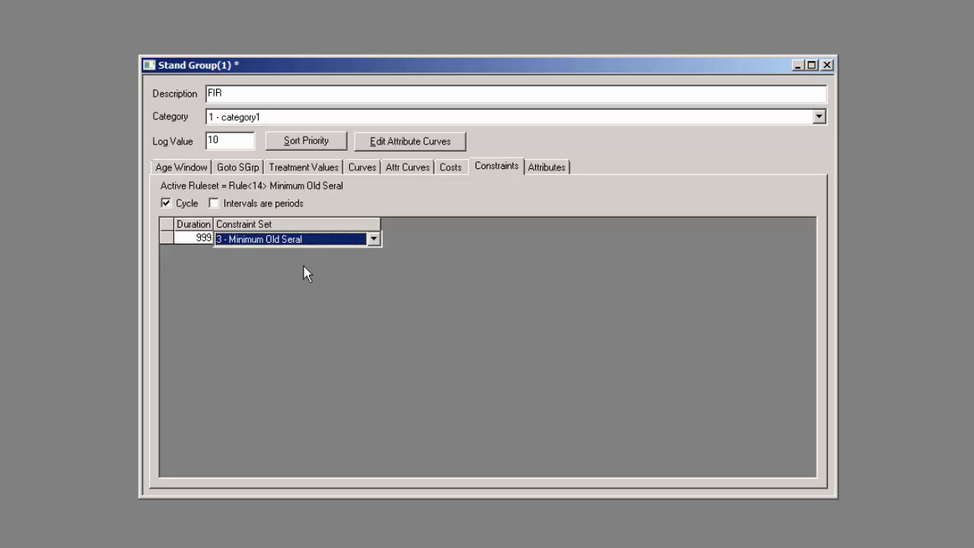
pyautogui.click(827, 65)
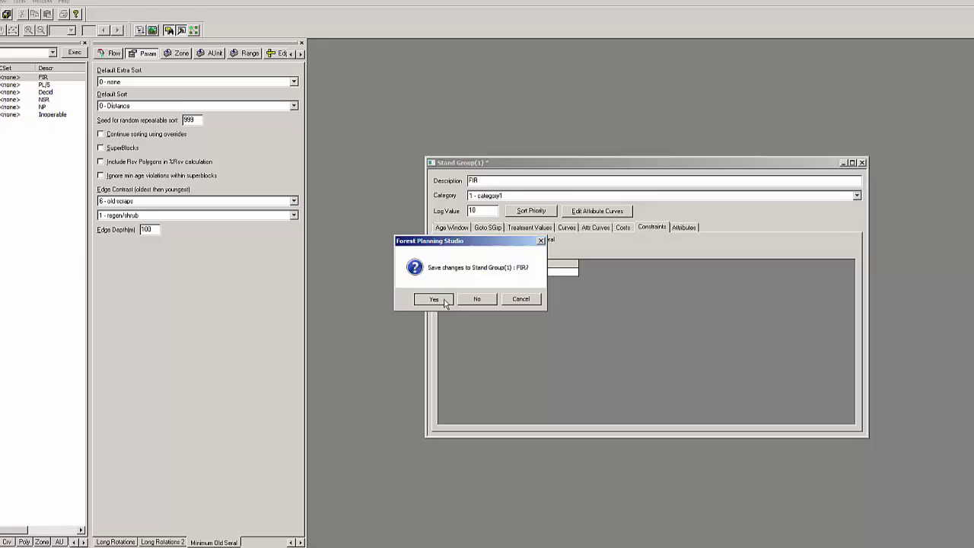
pyautogui.click(295, 291)
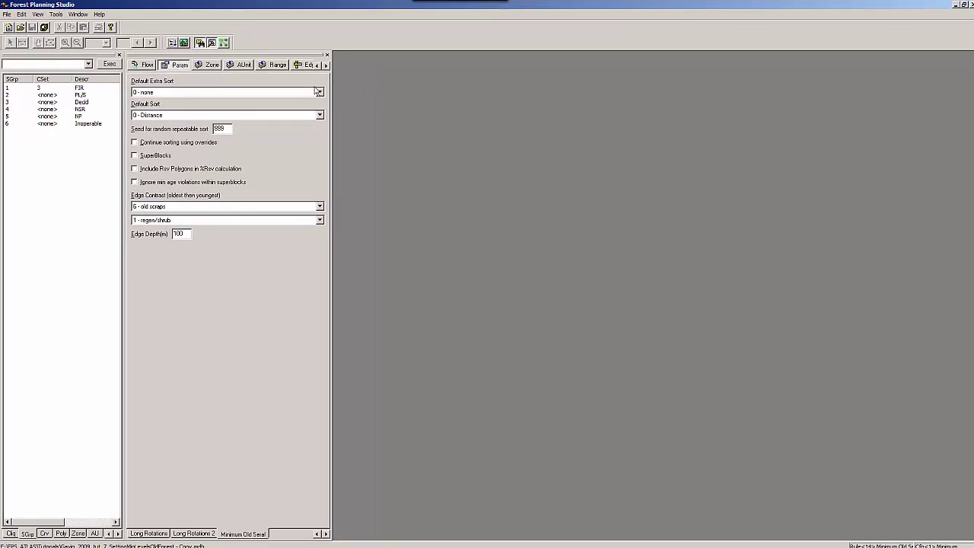
# Step: Open a new run window, arrange it to fit the workspace, and start the Minimum Old Seral run
pyautogui.click(172, 43)
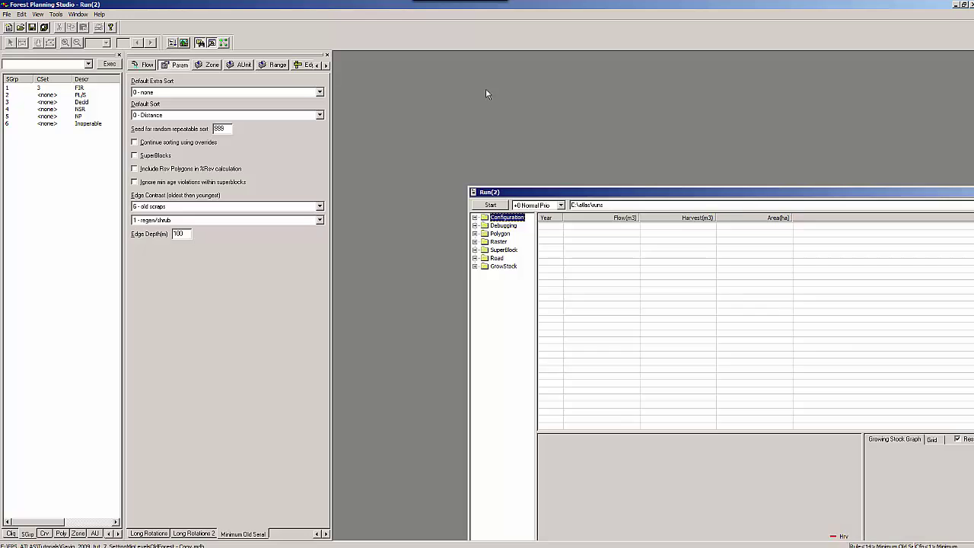
pyautogui.moveTo(607, 194); pyautogui.dragTo(415, 90)
pyautogui.moveTo(851, 86); pyautogui.dragTo(864, 60)
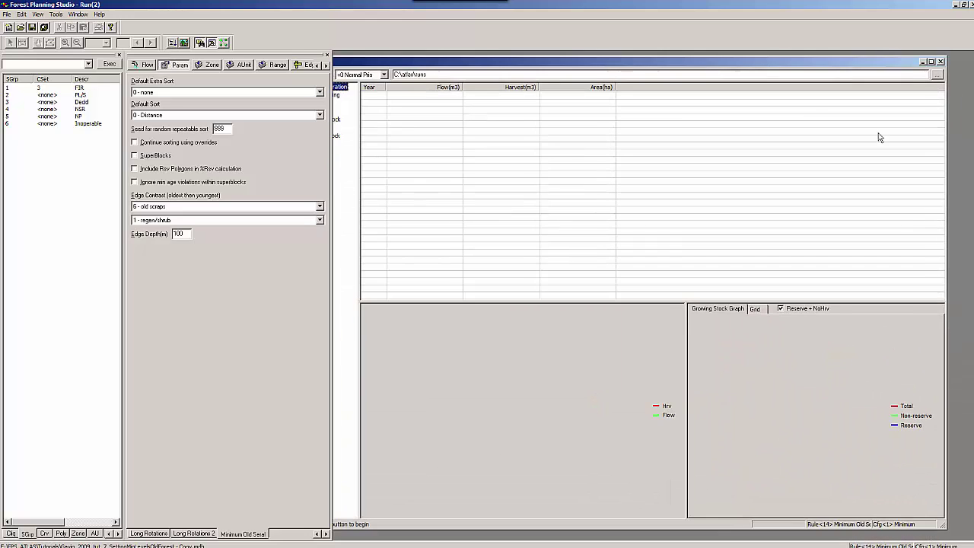
pyautogui.moveTo(947, 529); pyautogui.dragTo(879, 503)
pyautogui.moveTo(645, 60); pyautogui.dragTo(704, 63)
pyautogui.moveTo(745, 400); pyautogui.dragTo(679, 383)
pyautogui.click(372, 77)
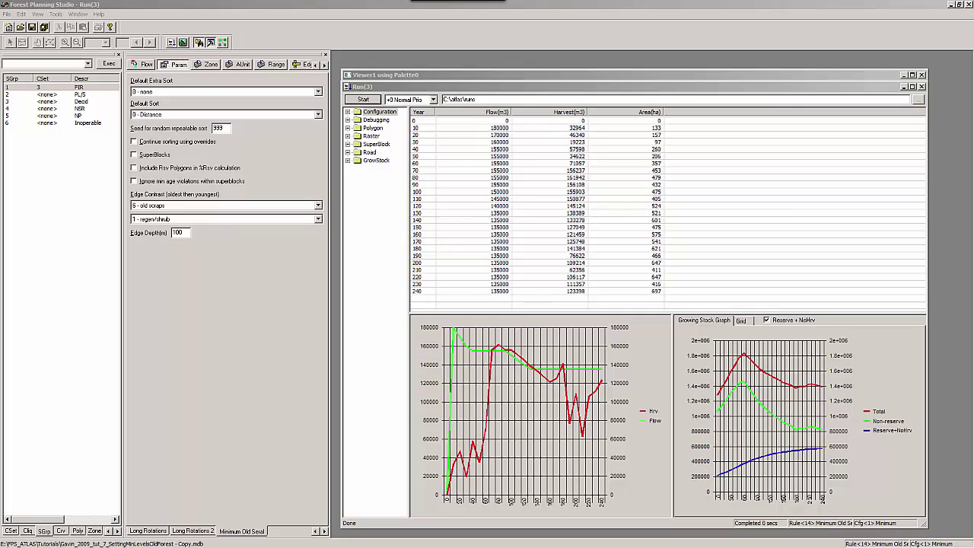
# Step: Examine the stand age map in the viewer period by period through period 24
pyautogui.click(426, 76)
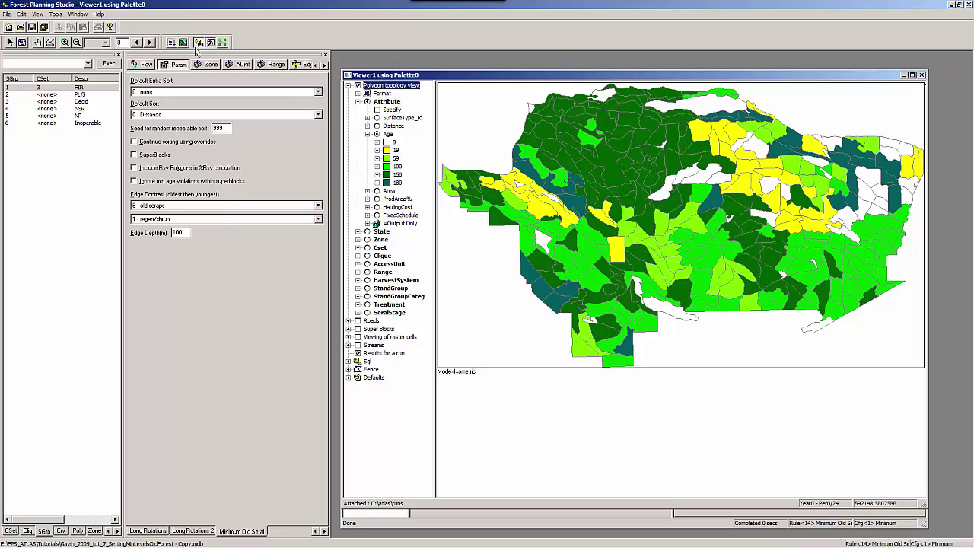
pyautogui.click(152, 43)
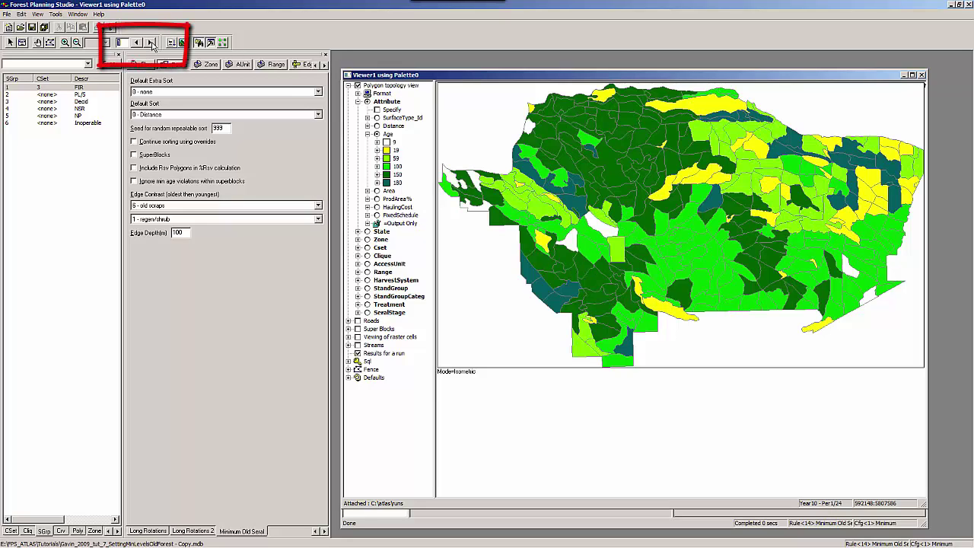
pyautogui.click(152, 42)
pyautogui.click(152, 43)
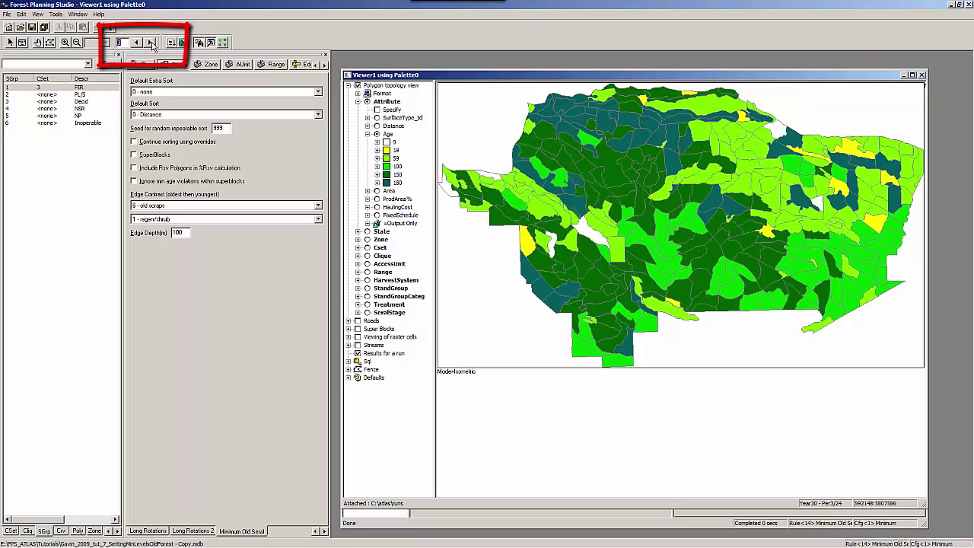
pyautogui.click(152, 42)
pyautogui.click(152, 43)
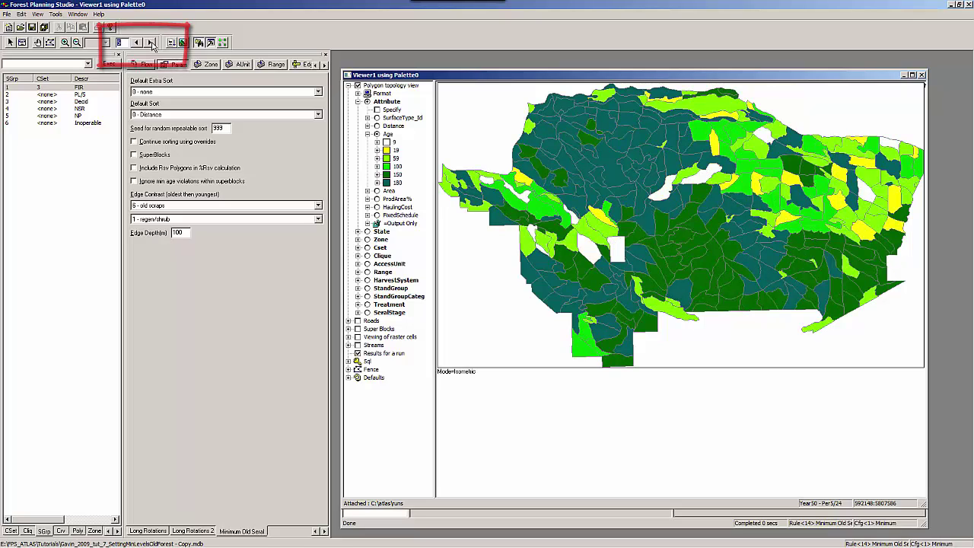
pyautogui.click(152, 43)
pyautogui.click(152, 43)
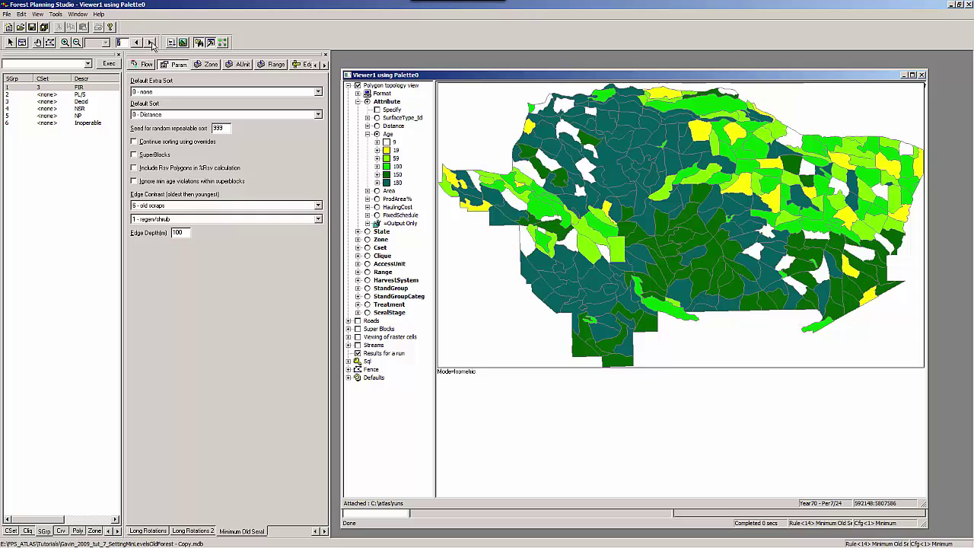
pyautogui.click(152, 42)
pyautogui.click(152, 43)
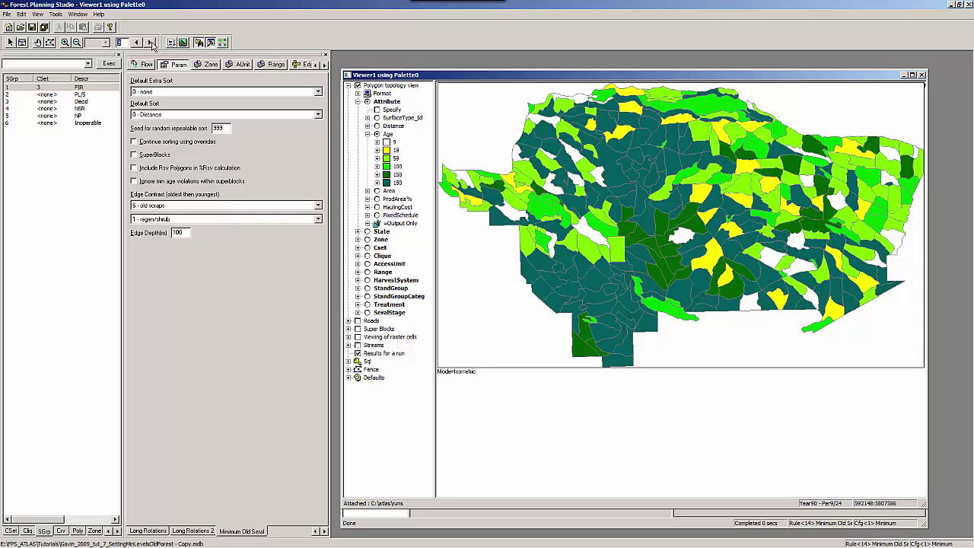
pyautogui.click(152, 42)
pyautogui.click(152, 43)
pyautogui.click(152, 42)
pyautogui.click(152, 42)
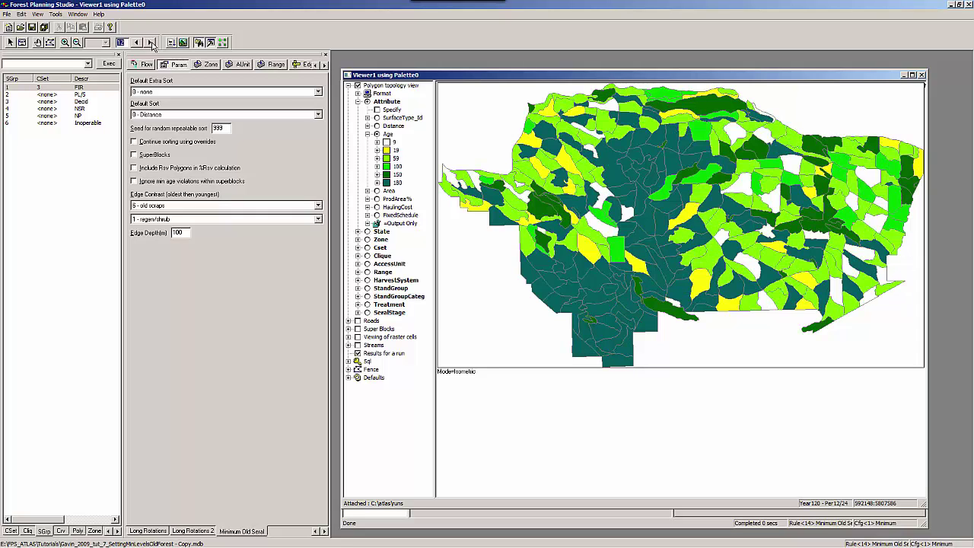
pyautogui.click(152, 43)
pyautogui.click(152, 42)
pyautogui.click(152, 42)
pyautogui.click(152, 42)
pyautogui.click(152, 42)
pyautogui.click(152, 42)
pyautogui.click(152, 43)
pyautogui.click(152, 42)
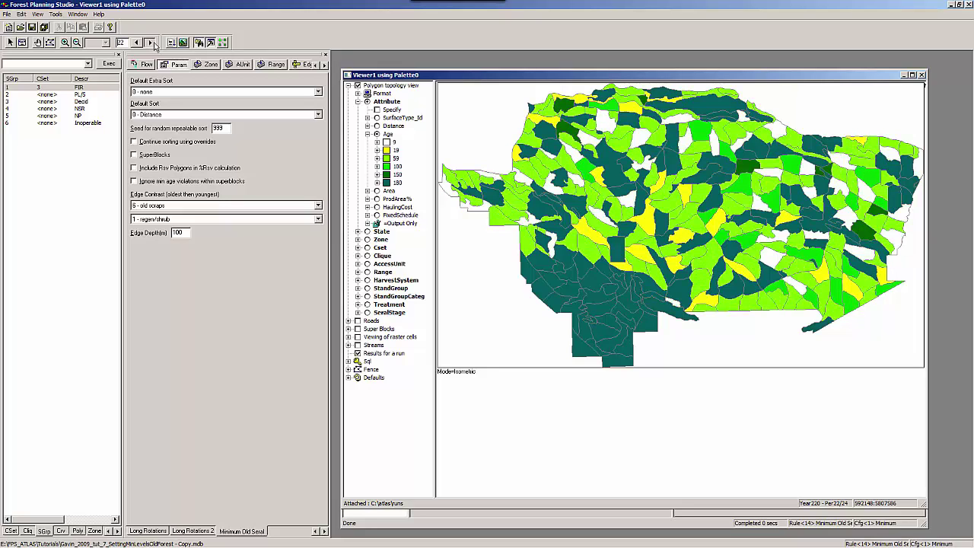
pyautogui.click(152, 43)
pyautogui.click(152, 43)
pyautogui.click(152, 42)
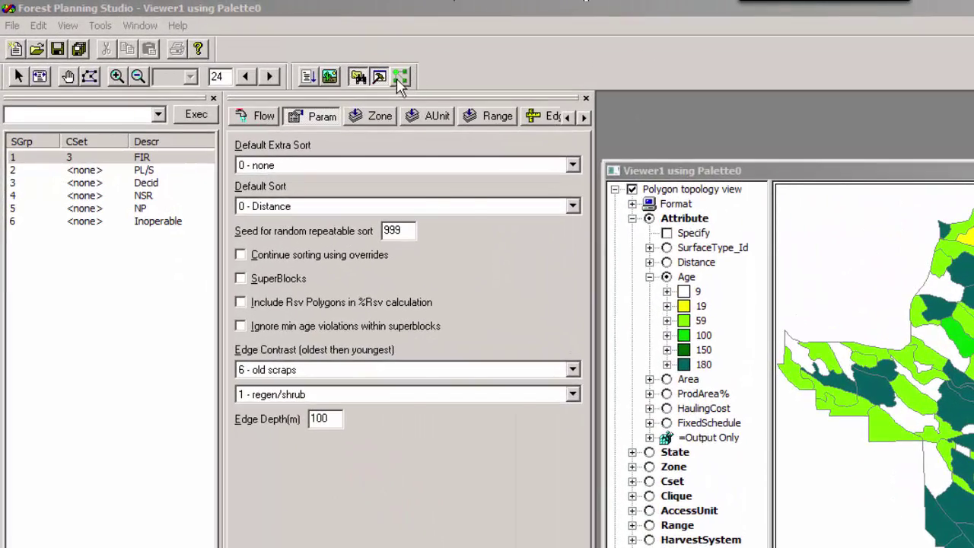
# Step: Append the ReportConstraintsGrid_V6010 component to the current configuration and hide the configuration component list
pyautogui.click(336, 64)
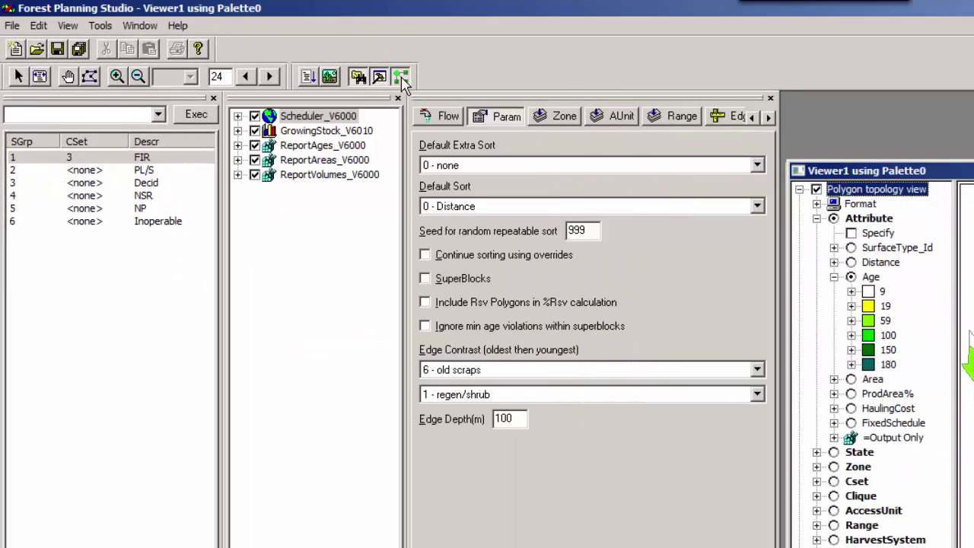
pyautogui.rightClick(285, 245)
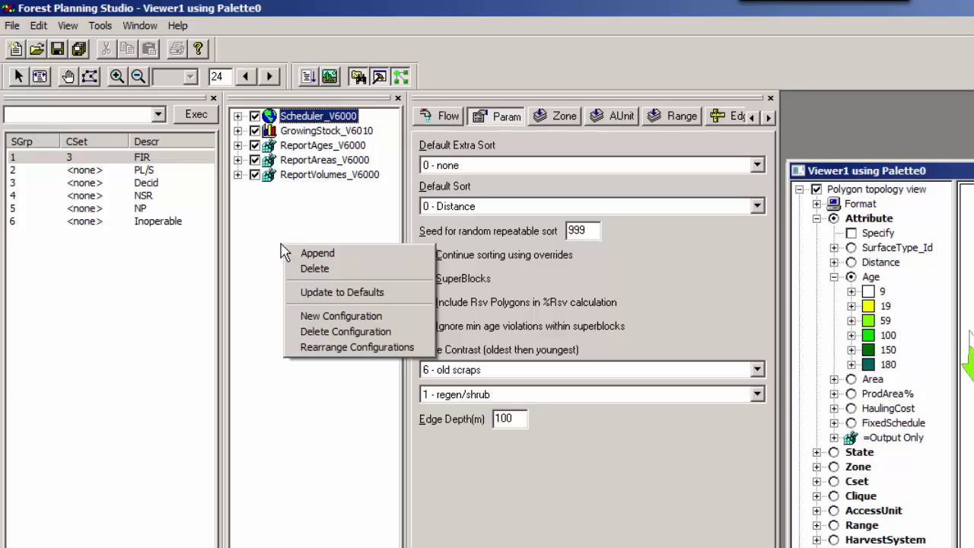
pyautogui.click(327, 257)
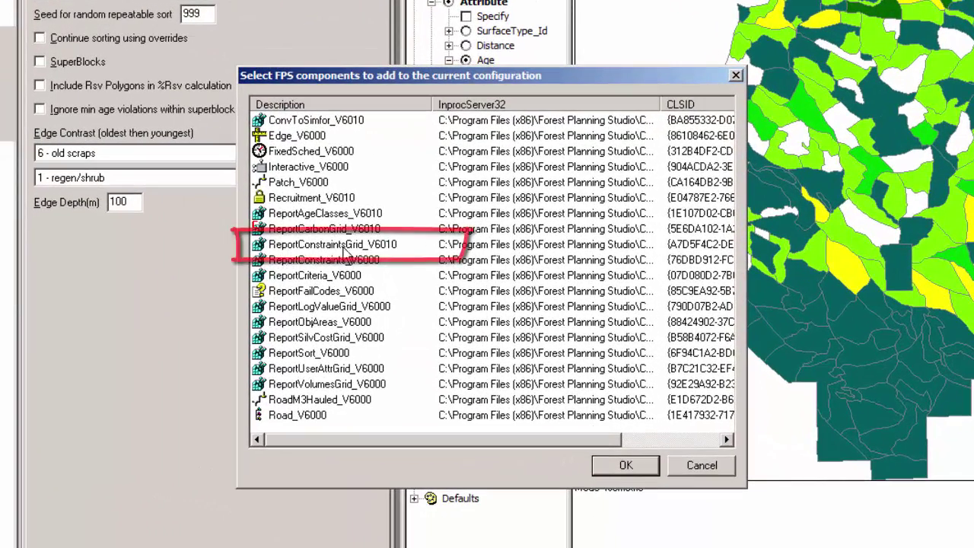
pyautogui.click(389, 248)
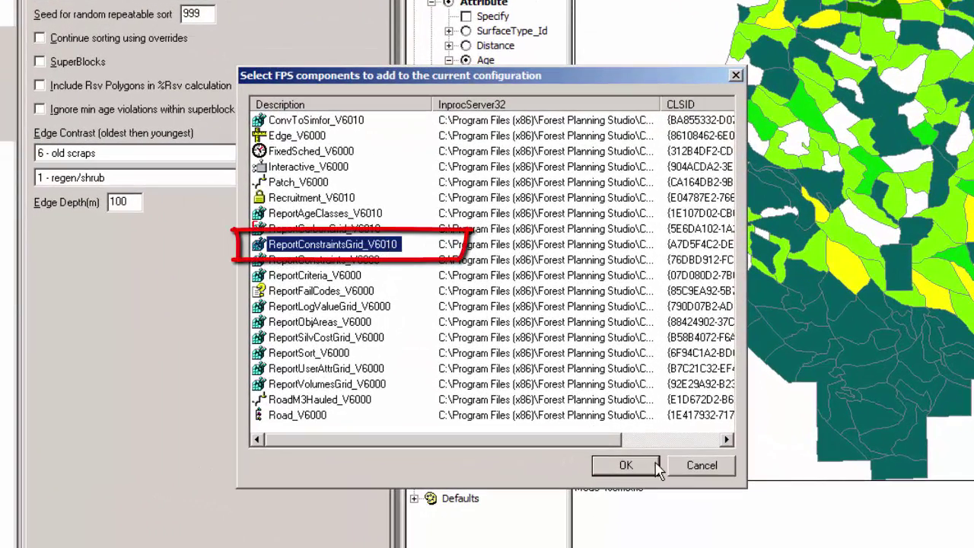
pyautogui.click(625, 464)
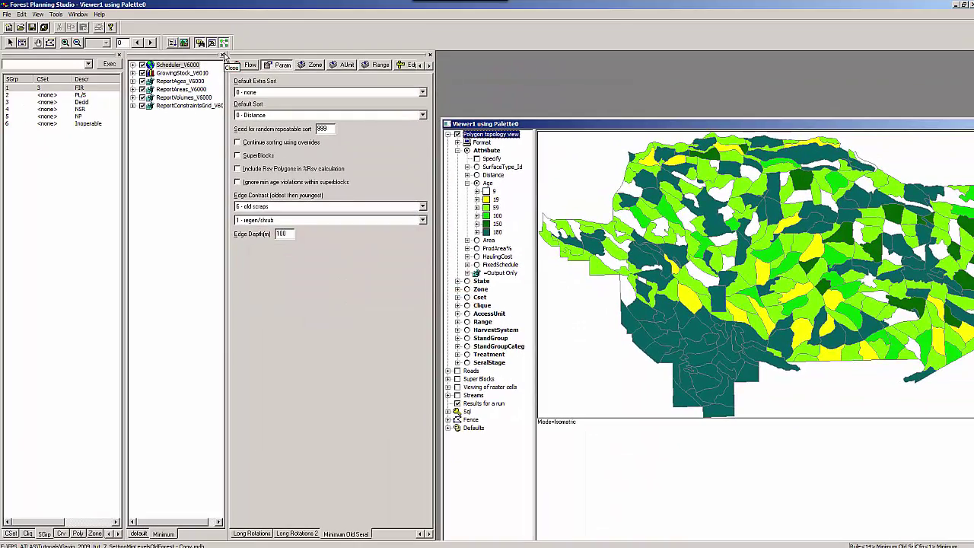
pyautogui.click(223, 55)
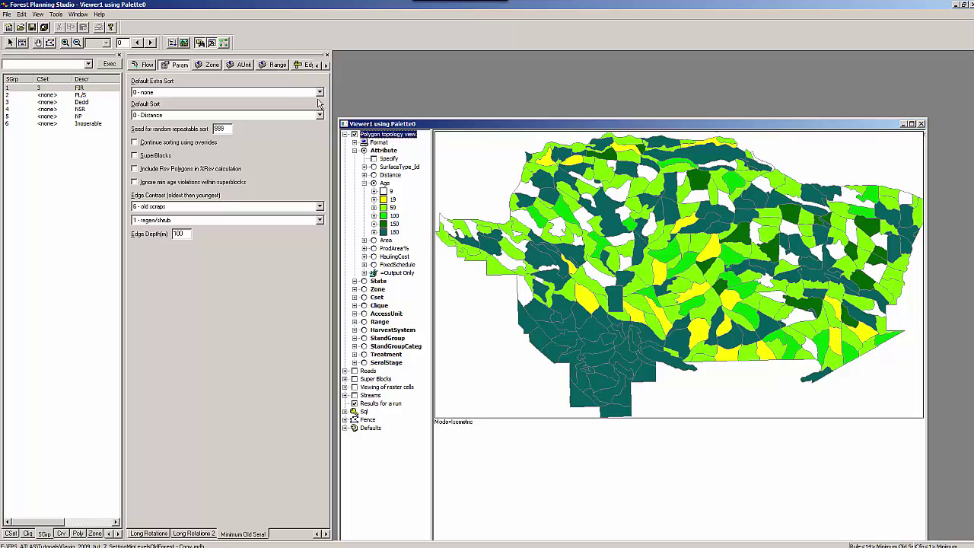
# Step: Open a new run and enable its ConstraintGrid.txt ASCII output
pyautogui.click(172, 43)
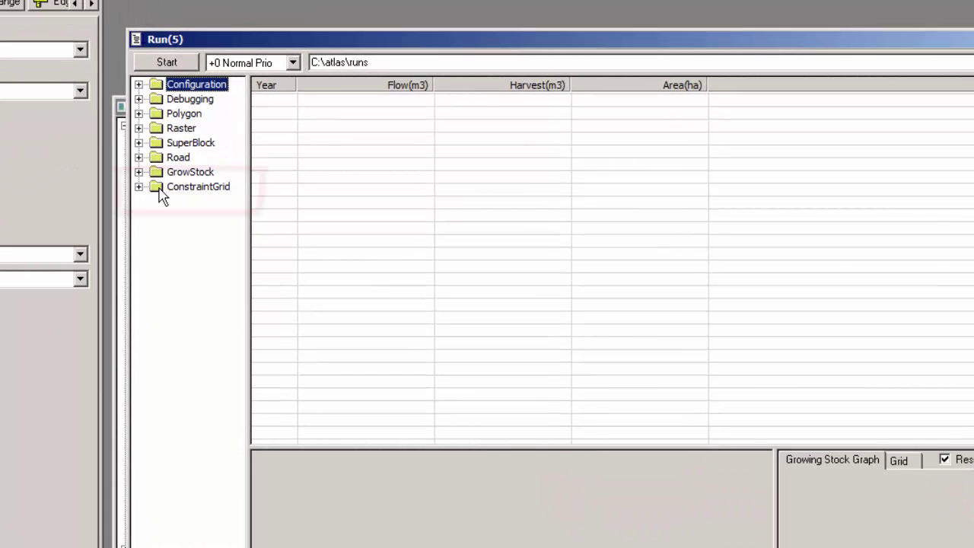
pyautogui.click(171, 62)
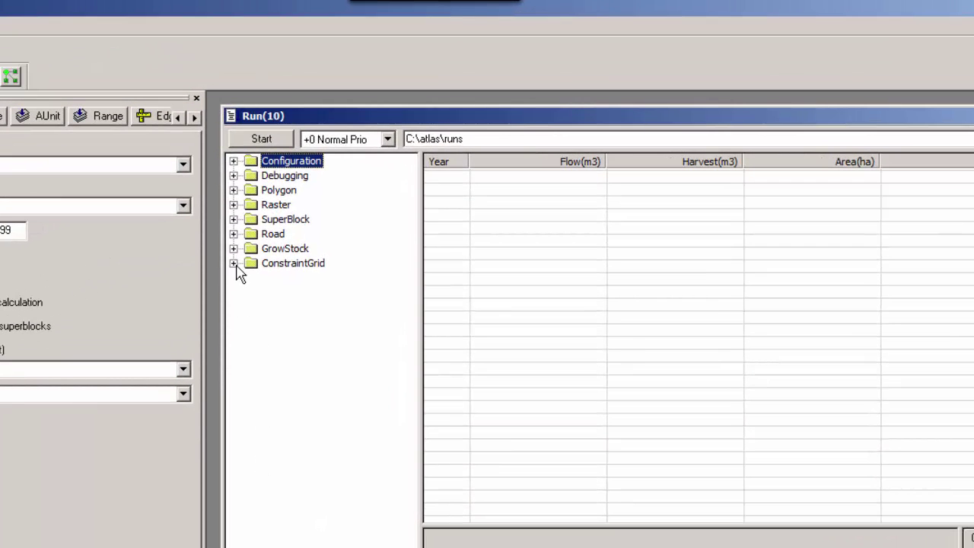
pyautogui.click(234, 264)
pyautogui.click(267, 278)
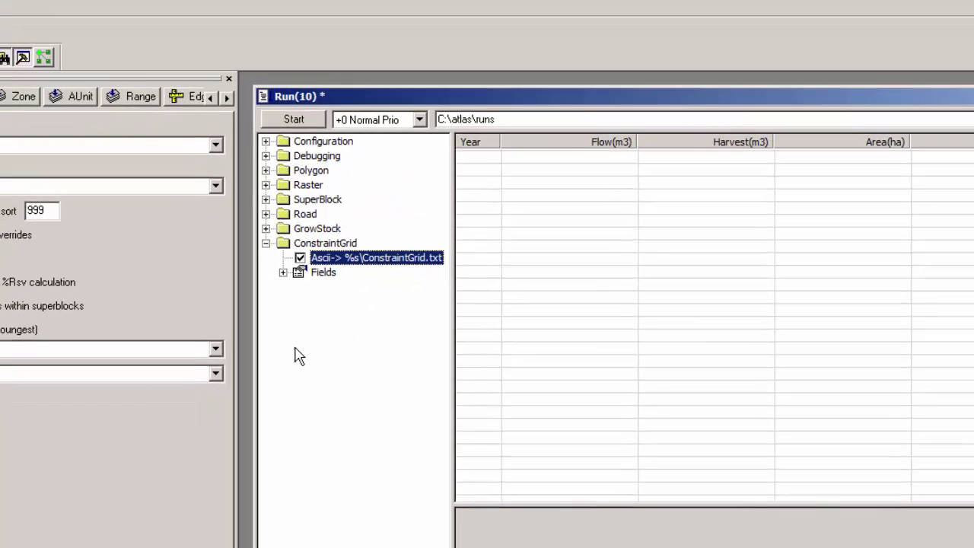
# Step: Exclude the SuperBlocks, Ranges, AUnits, Zones, Cliques, ECA, Growth3 and Growth2 fields from the ConstraintGrid output, keeping SGrps included
pyautogui.click(282, 271)
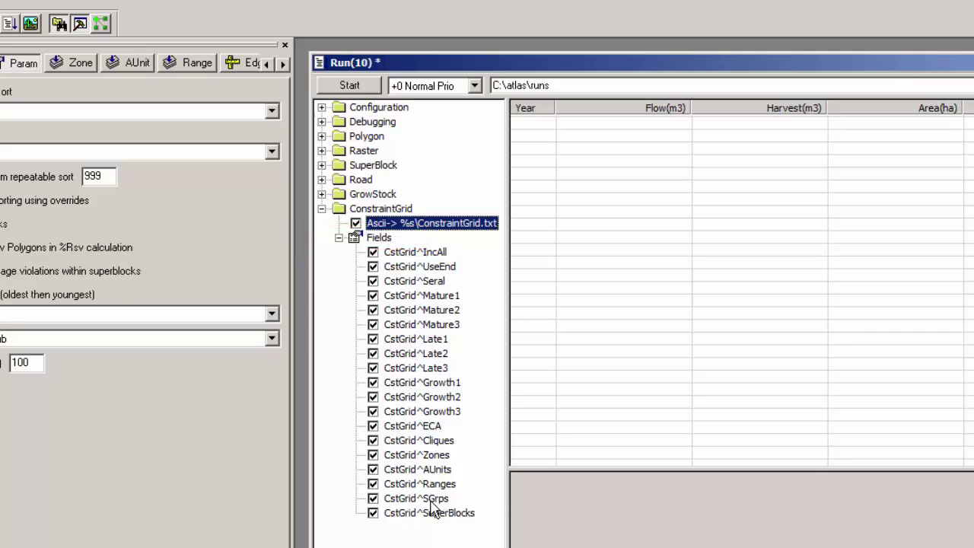
pyautogui.click(373, 513)
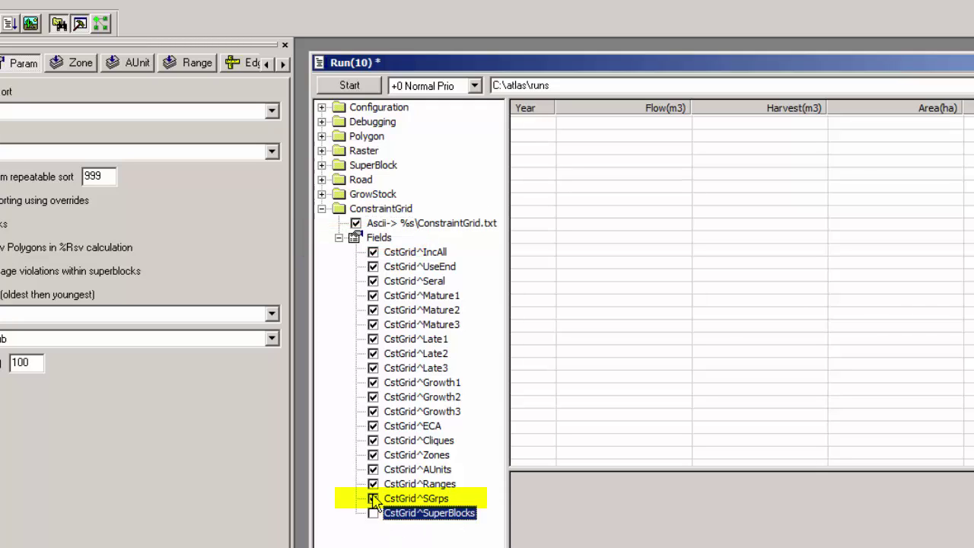
pyautogui.click(373, 500)
pyautogui.click(373, 498)
pyautogui.click(373, 484)
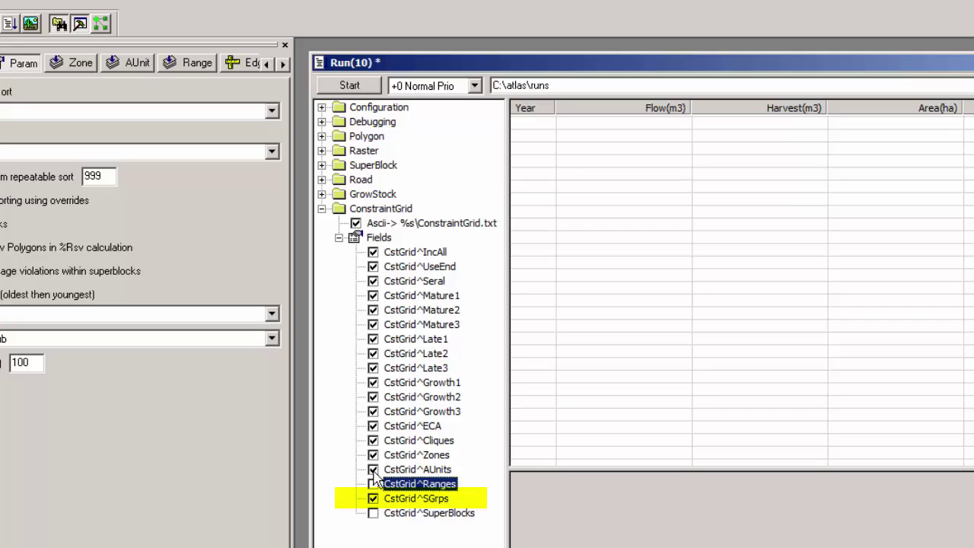
pyautogui.click(373, 469)
pyautogui.click(372, 455)
pyautogui.click(373, 440)
pyautogui.click(373, 426)
pyautogui.click(373, 412)
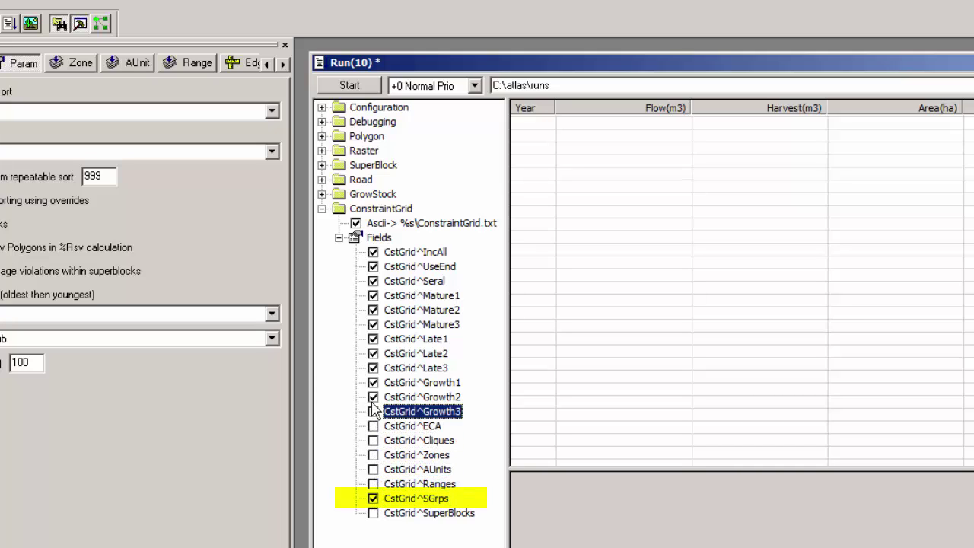
pyautogui.click(373, 397)
# Step: Exclude the Late1–3, Mature1–3, Seral and IncAll fields from the ConstraintGrid output, keeping UseEnd and Growth1 included
pyautogui.click(373, 367)
pyautogui.click(372, 353)
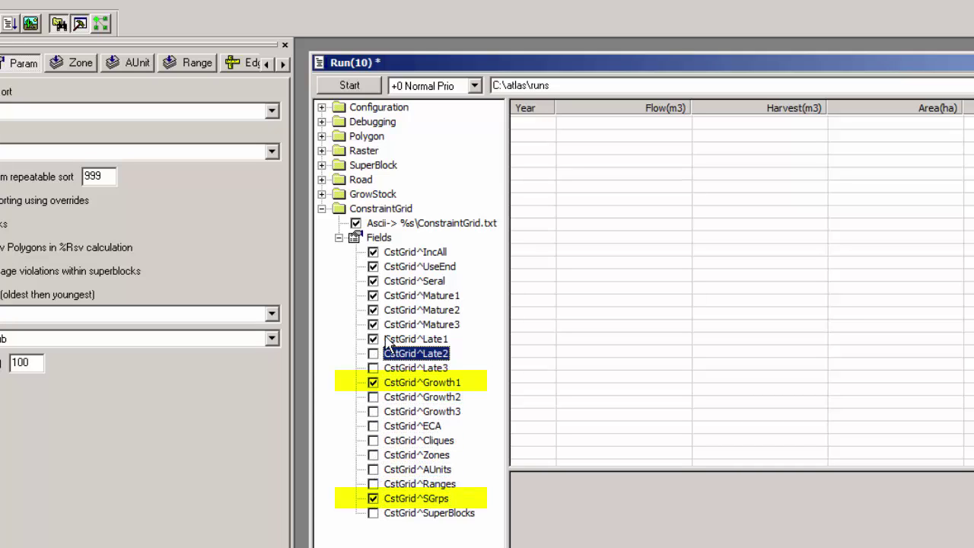
pyautogui.click(372, 339)
pyautogui.click(373, 324)
pyautogui.click(373, 309)
pyautogui.click(373, 295)
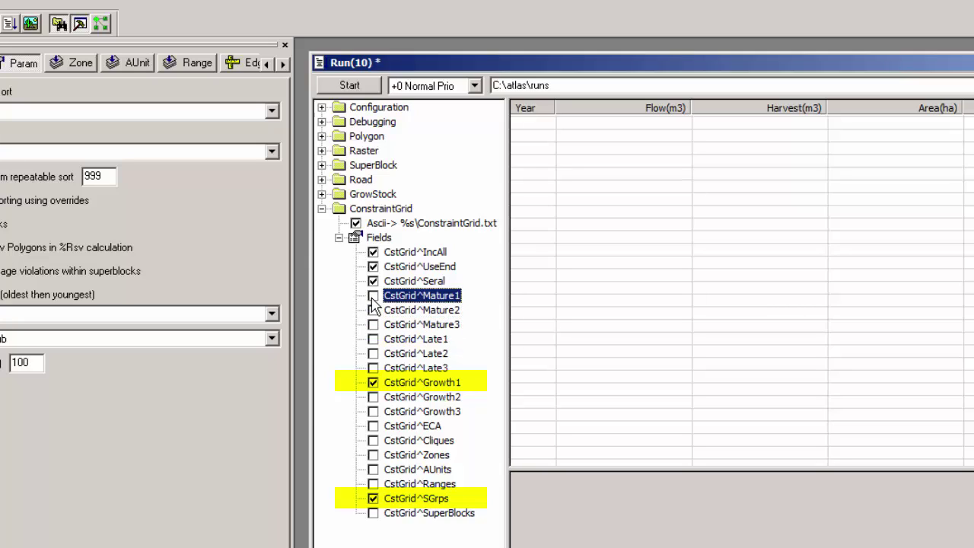
pyautogui.click(373, 281)
pyautogui.click(372, 252)
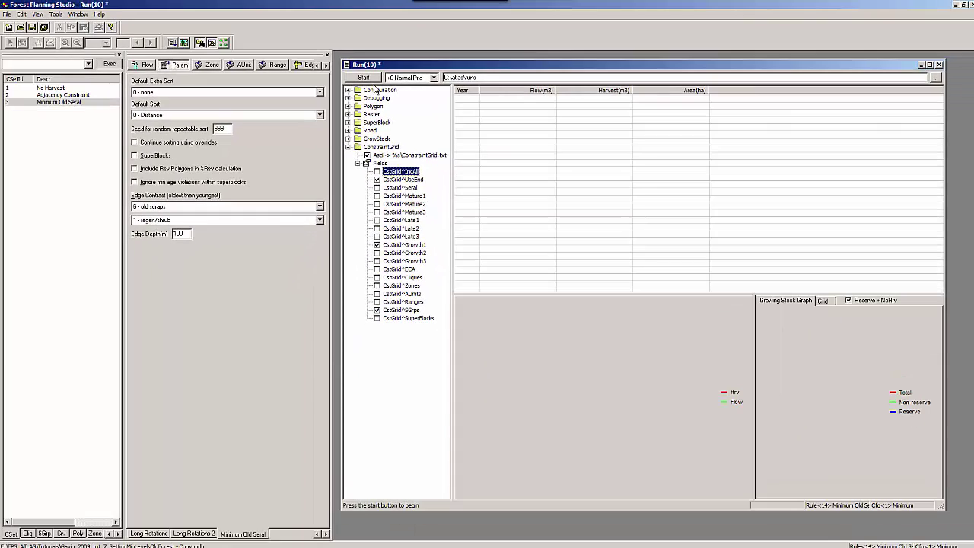
# Step: Start the run, open its ConstraintGrid.txt output in Notepad, and move the Notepad window fully into view
pyautogui.click(376, 79)
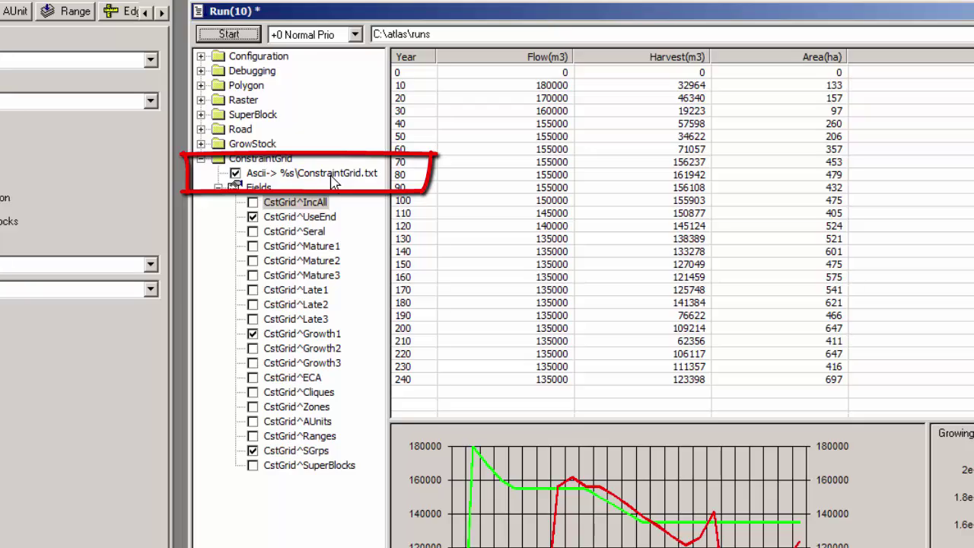
pyautogui.doubleClick(331, 175)
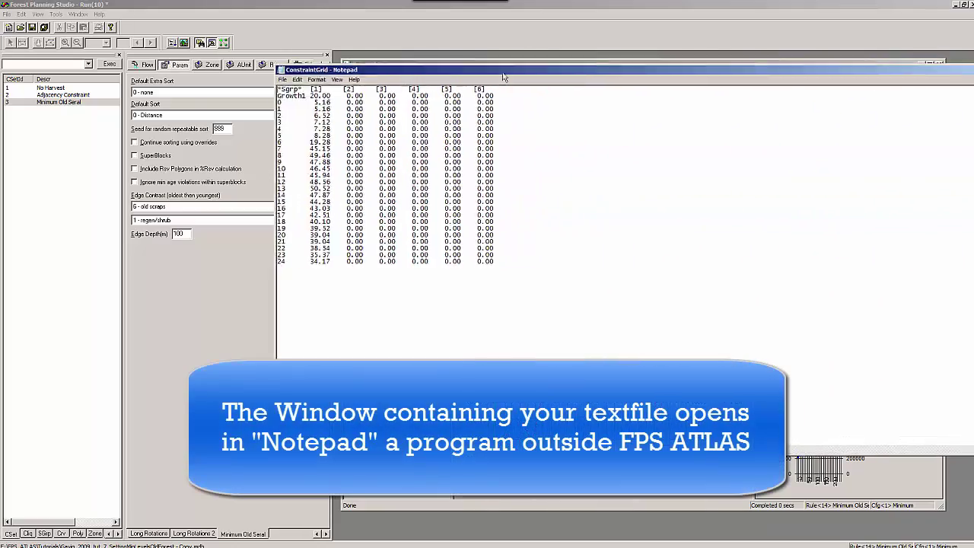
pyautogui.moveTo(502, 77); pyautogui.dragTo(439, 111)
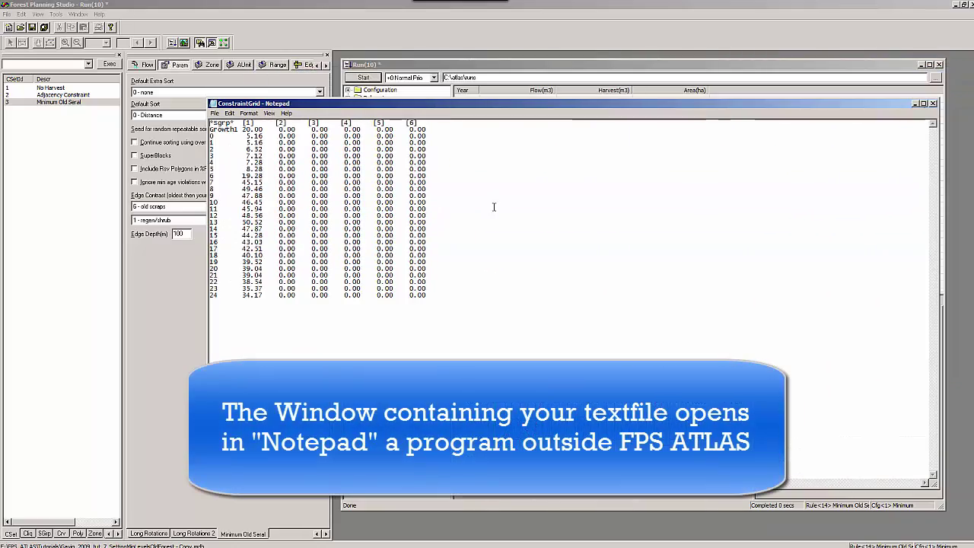